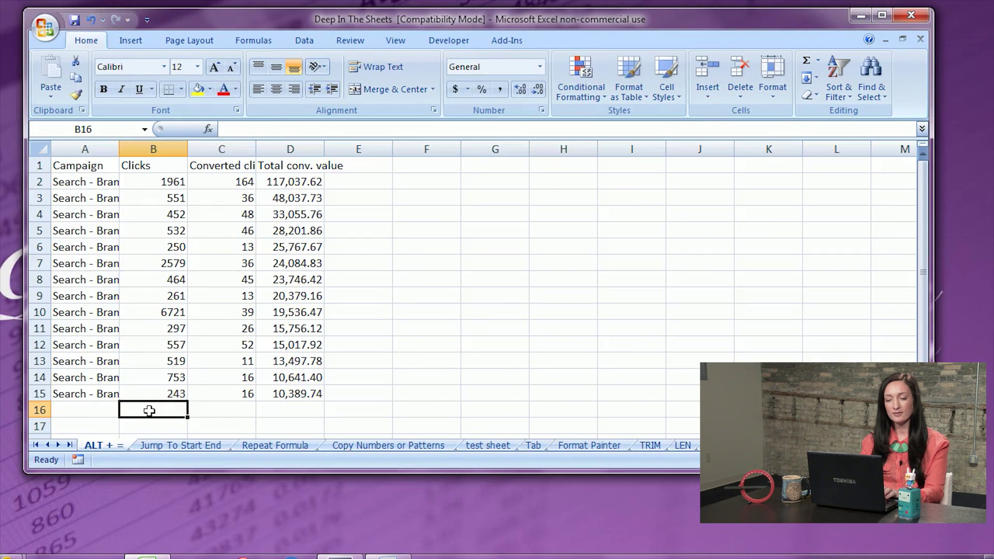
AutoSum the Clicks column into B16, giving a total of 16140.
key(alt)
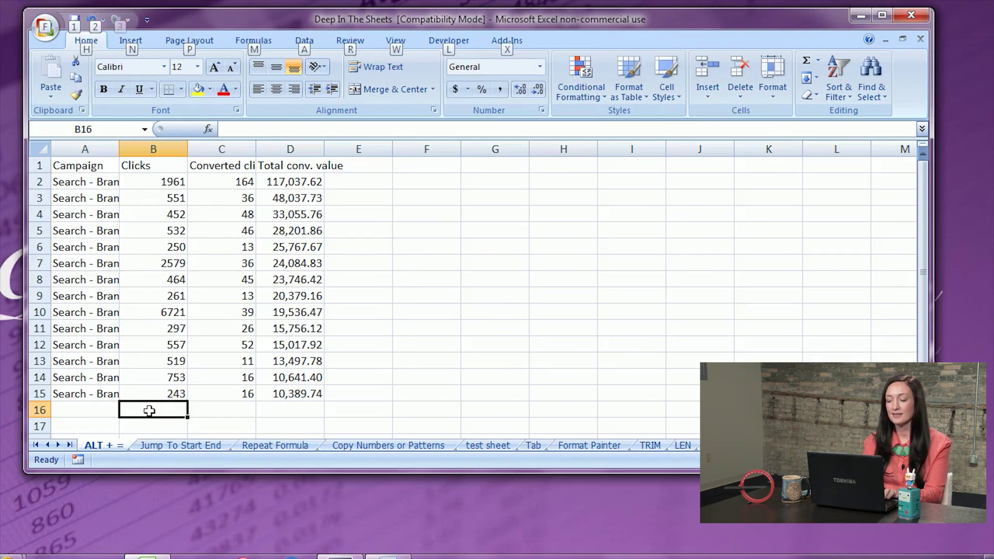
key(alt+equal)
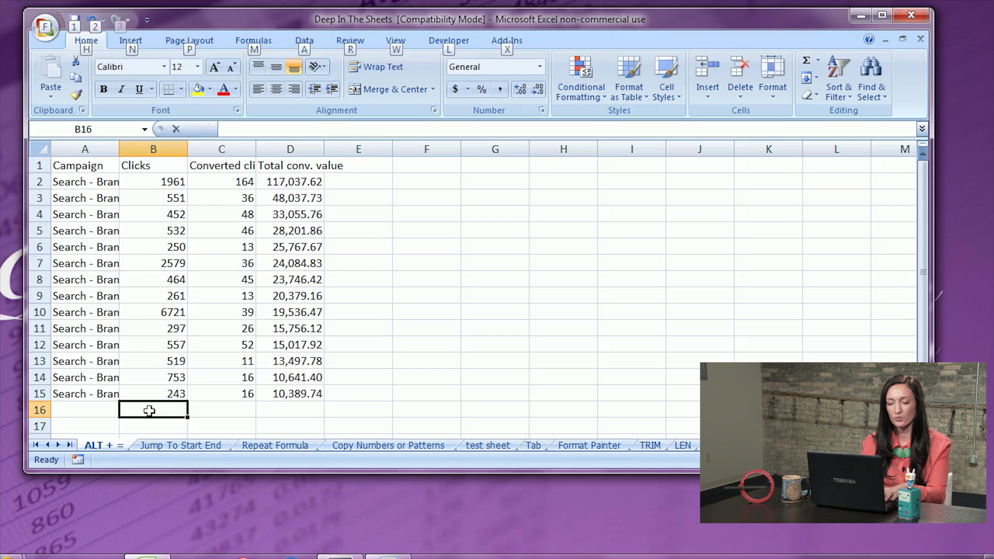
key(Return)
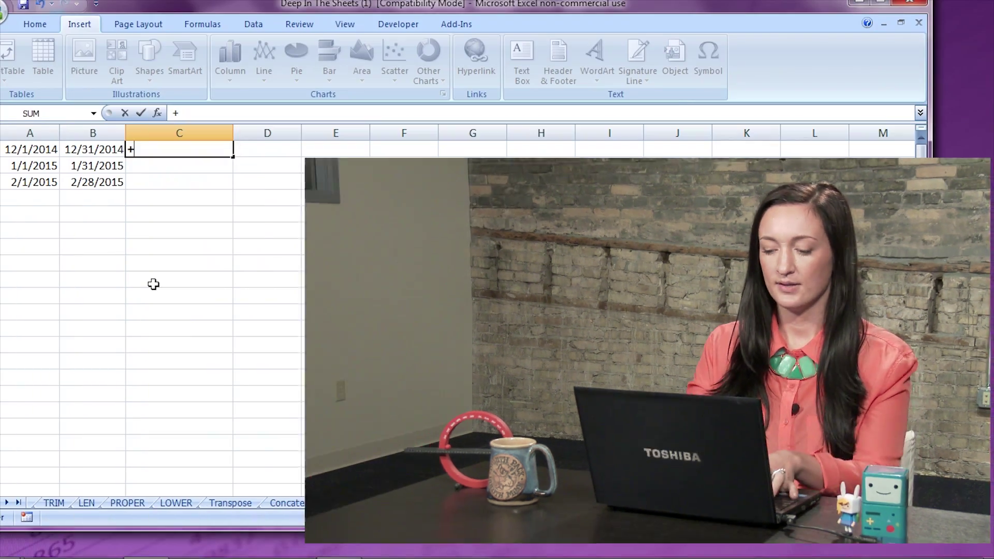
Enter =NETWORKDAYS(A1,B1) in C1 to count working days between the dates.
key(BackSpace)
text(=)
text(NETW)
key(BackSpace)
text(TWORKDAYS()
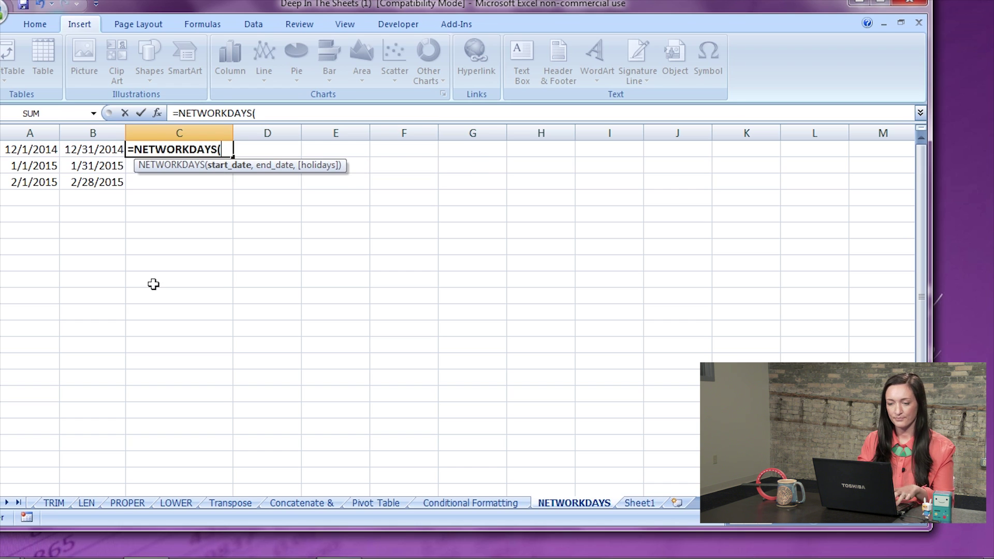
click(31, 149)
text(,)
click(78, 150)
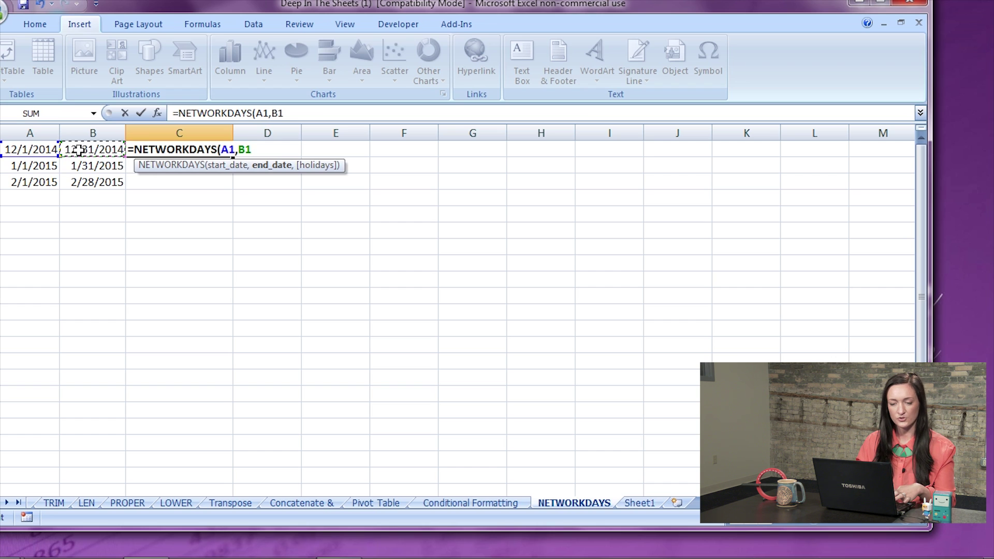
text())
key(Return)
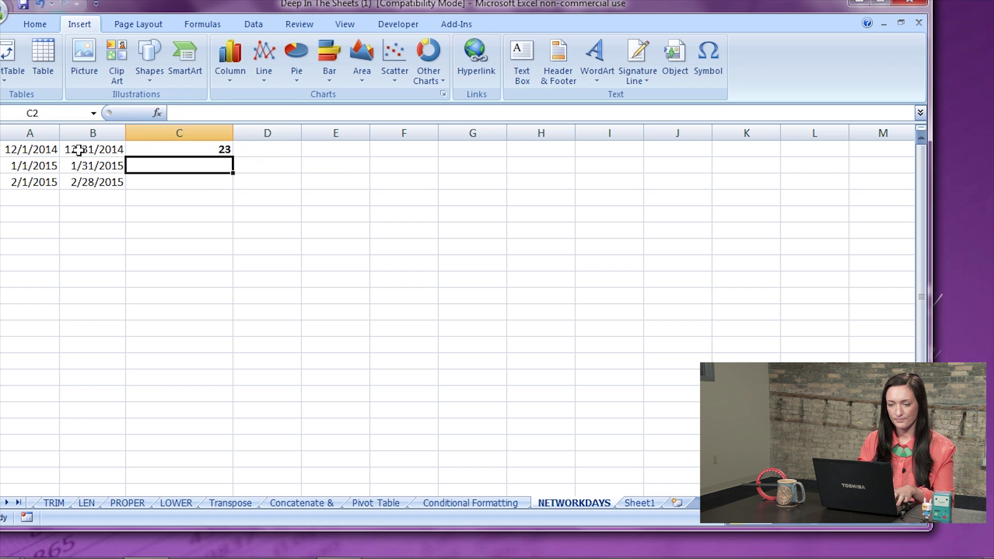
Fill the NETWORKDAYS formula down to C3, giving 23, 22 and 20.
click(205, 150)
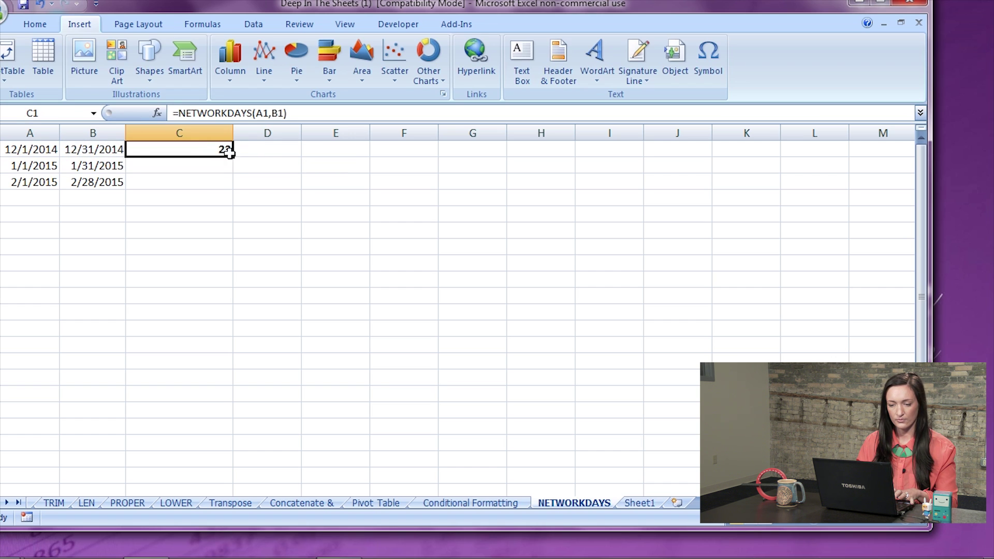
drag(233, 156, 230, 186)
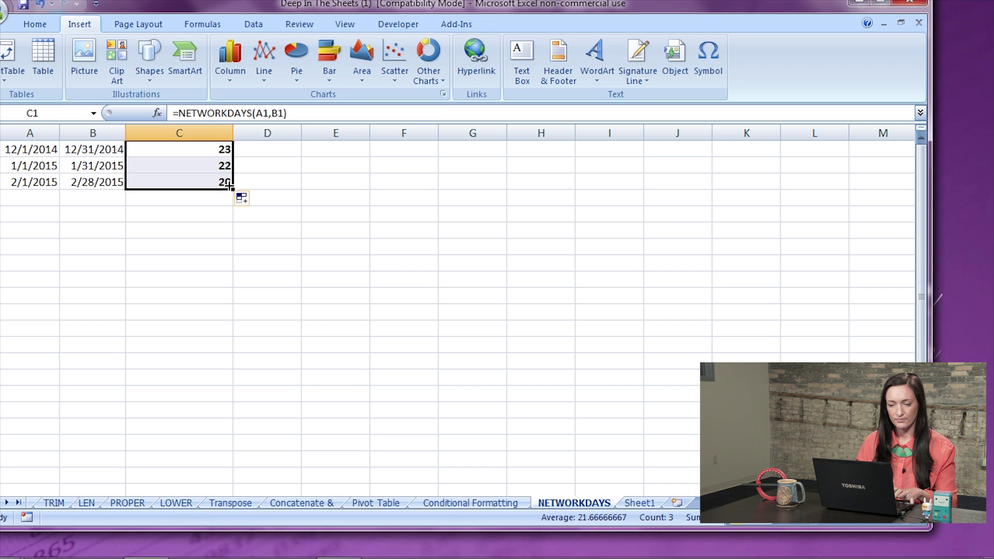
click(372, 238)
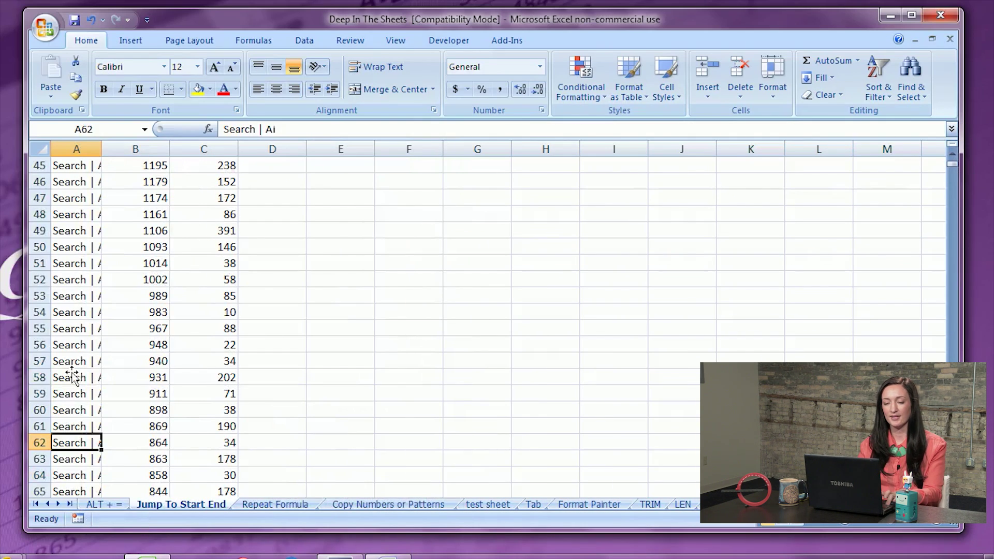
Select the Campaign column from A1 to row 31322 using Ctrl+arrow jumps.
key(ctrl+Home)
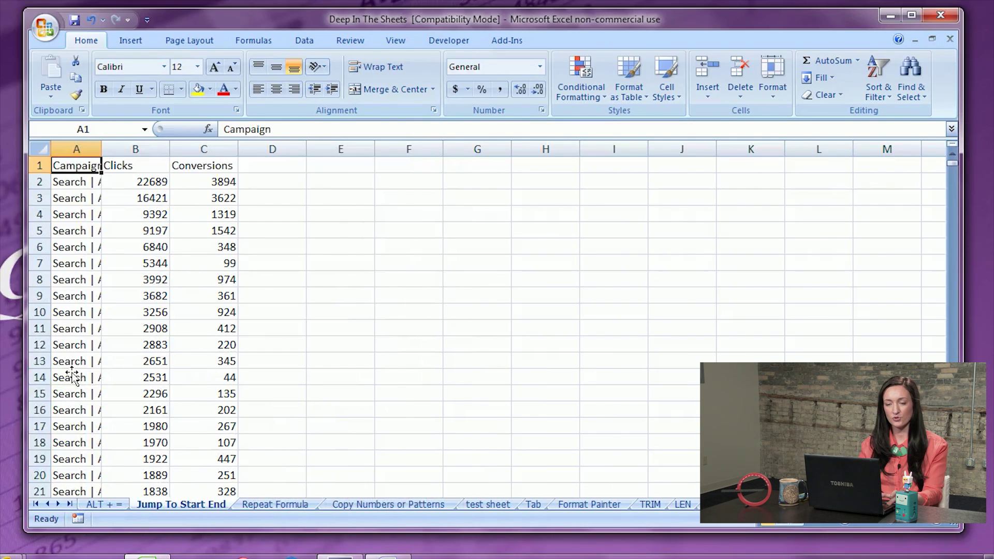
key(ctrl+Down)
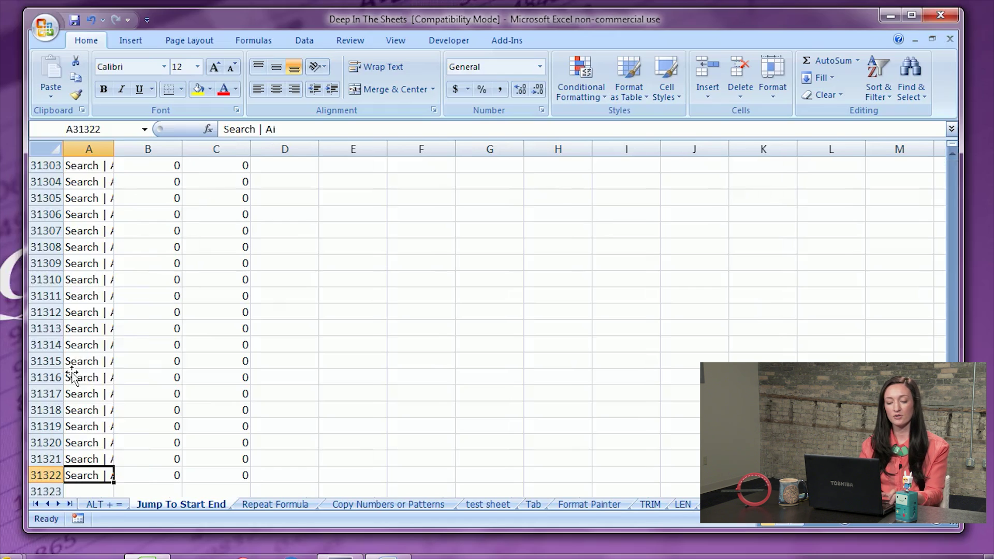
key(ctrl+shift+Up)
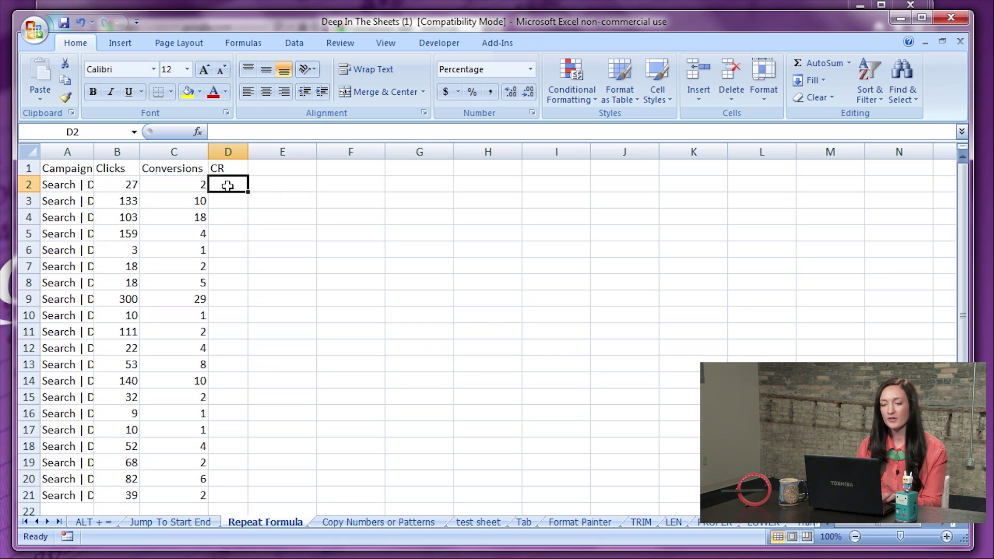
Enter =C2/B2 in D2 and fill the conversion rate down to D21.
text(=)
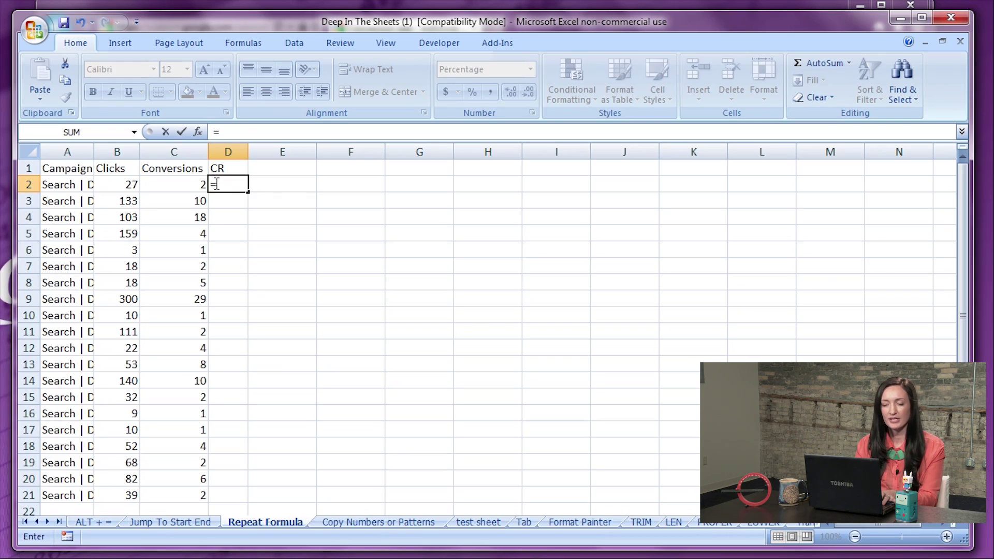
click(172, 182)
text(/)
click(121, 184)
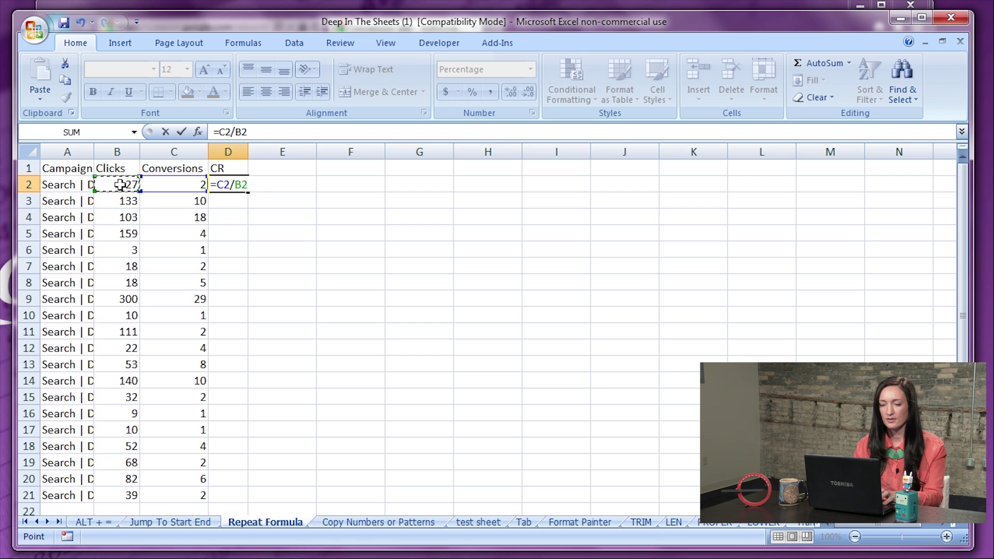
key(Return)
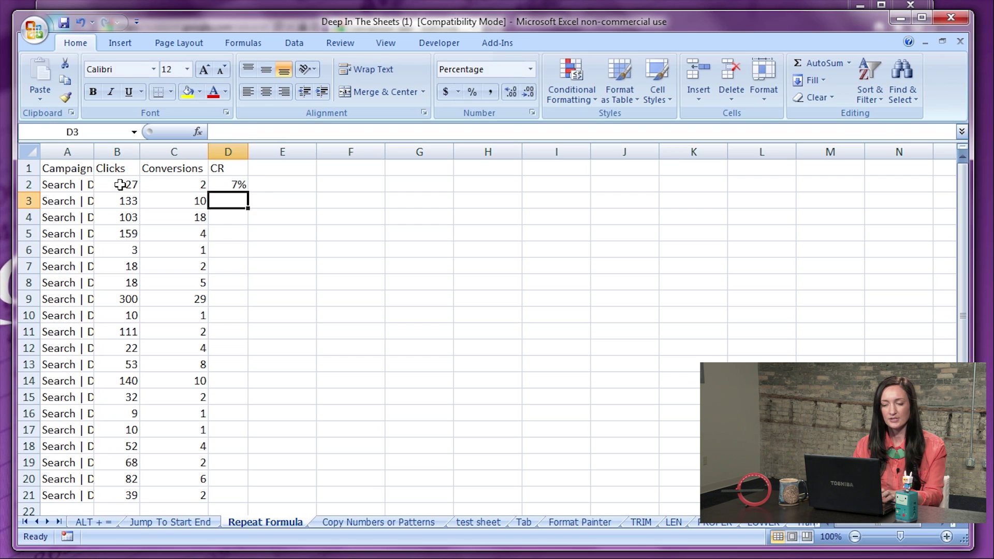
click(239, 185)
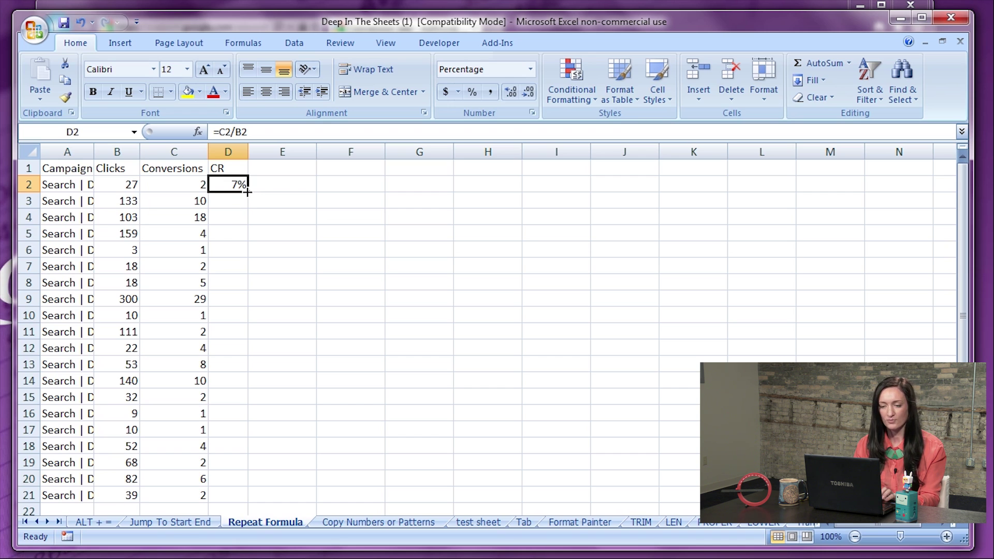
double_click(247, 192)
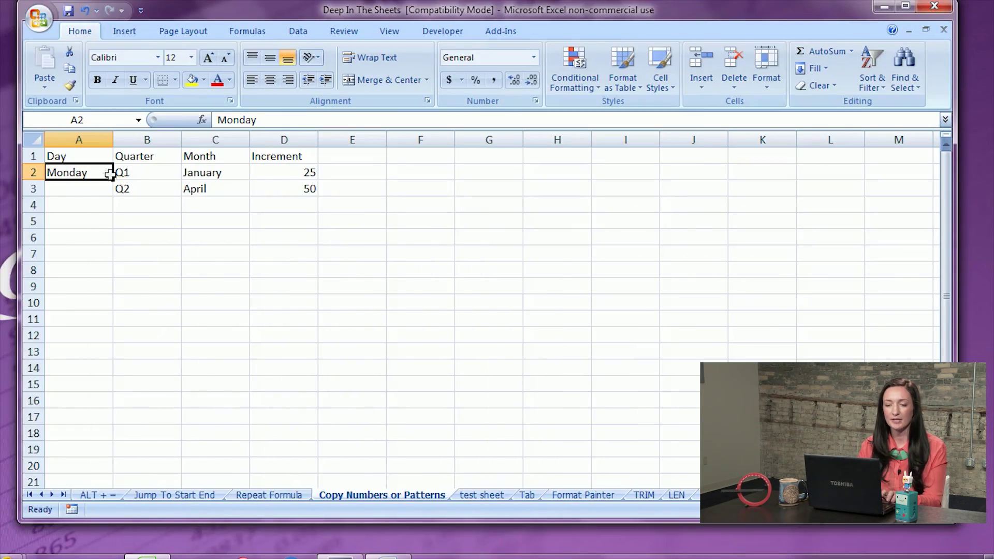
Extend weekdays to Friday, quarters to Q4, months to October and increments to 100.
drag(113, 179, 251, 229)
drag(290, 173, 290, 189)
drag(318, 196, 314, 234)
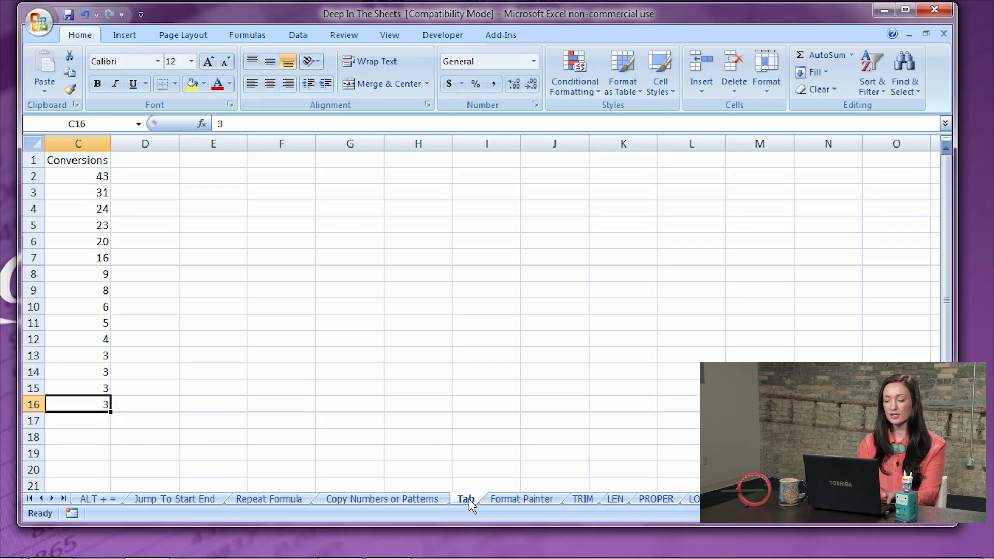
Move back two worksheets, then forward two with Ctrl+Page Up/Down.
key(ctrl+Page_Up)
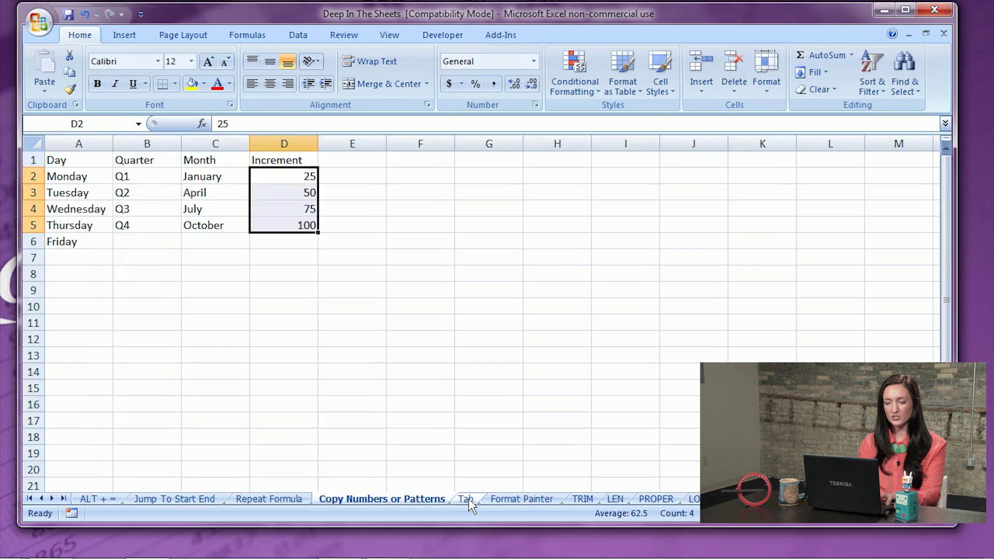
key(ctrl+Page_Up)
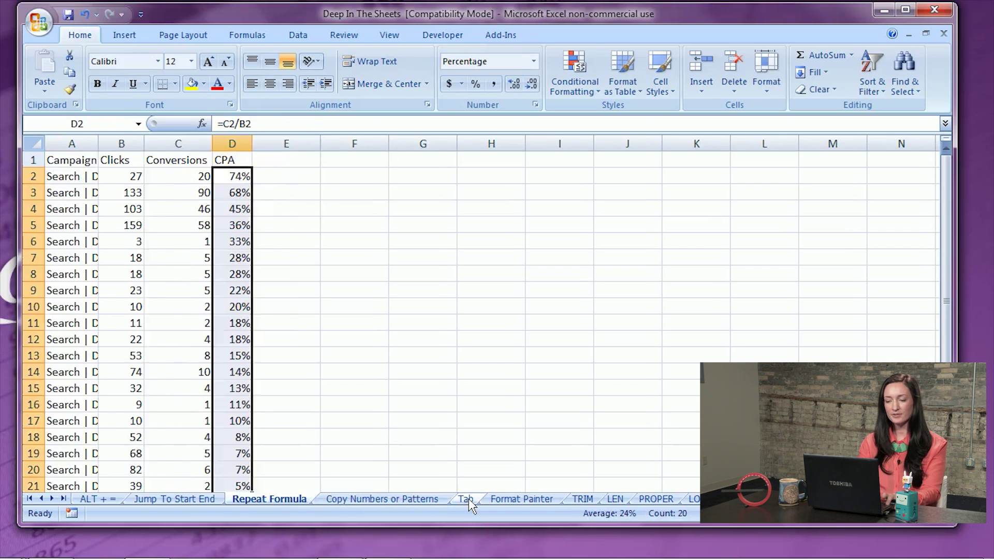
key(ctrl+Page_Down)
key(ctrl+Page_Down)
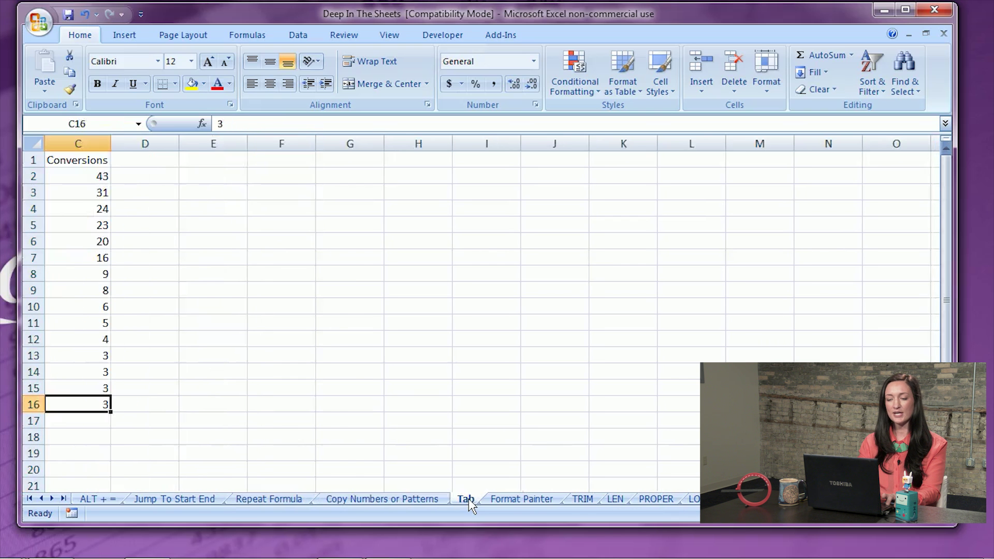
key(ctrl+Page_Down)
key(ctrl+Page_Down)
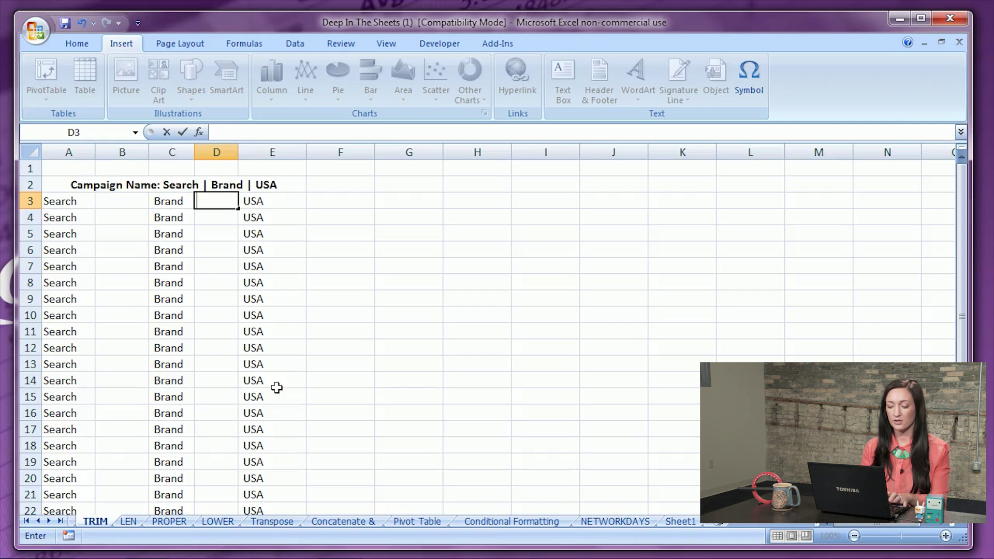
Enter =TRIM(C3) in D3 and copy it down to D22.
text(=)
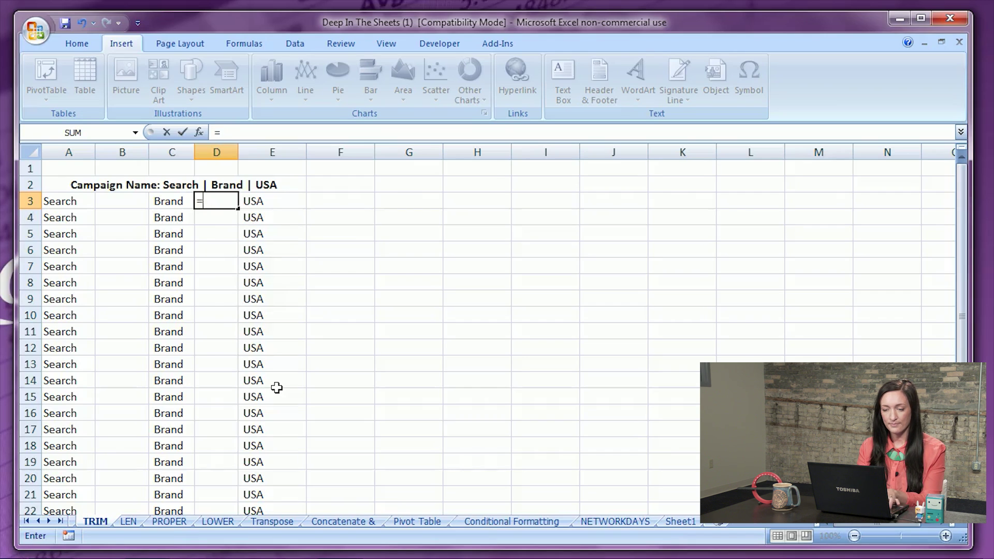
text(TRIM()
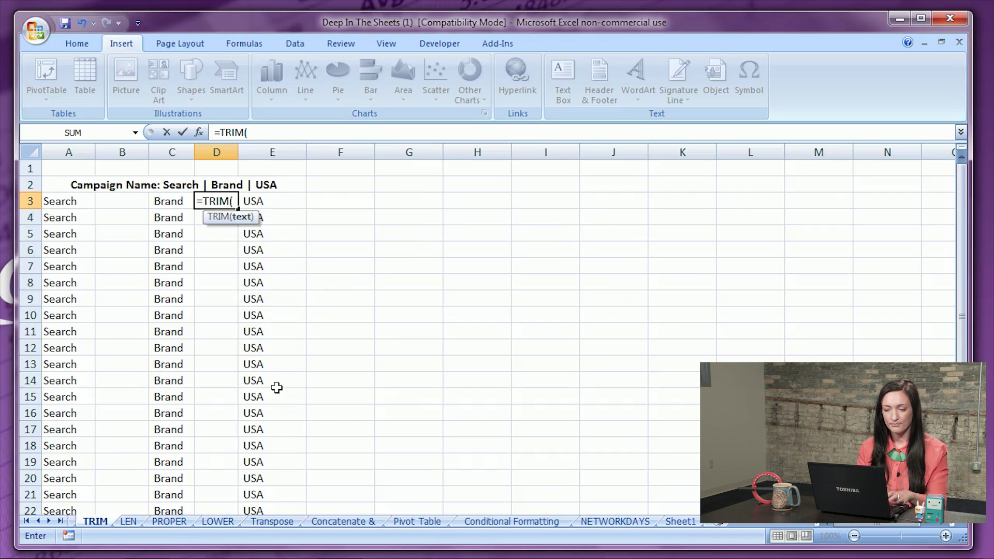
click(163, 203)
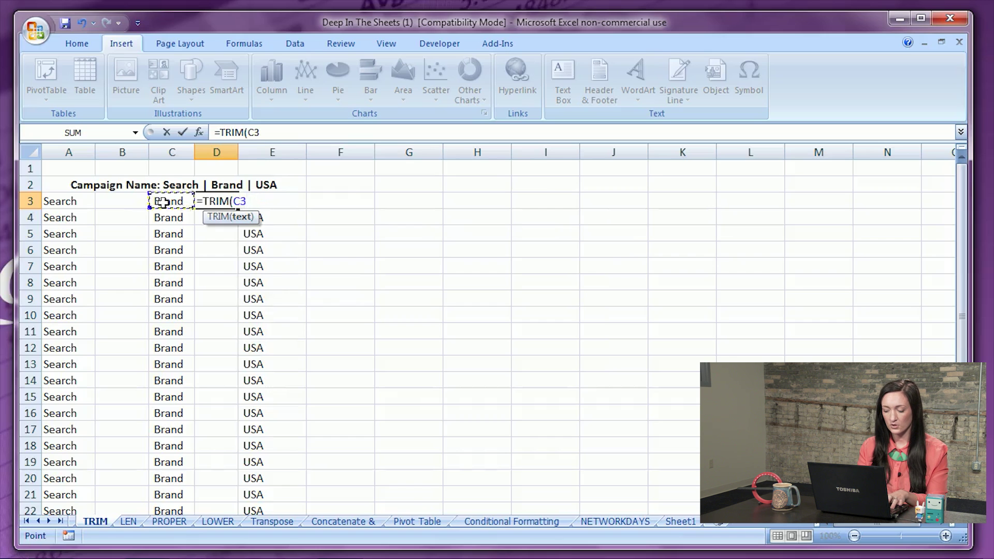
key(Return)
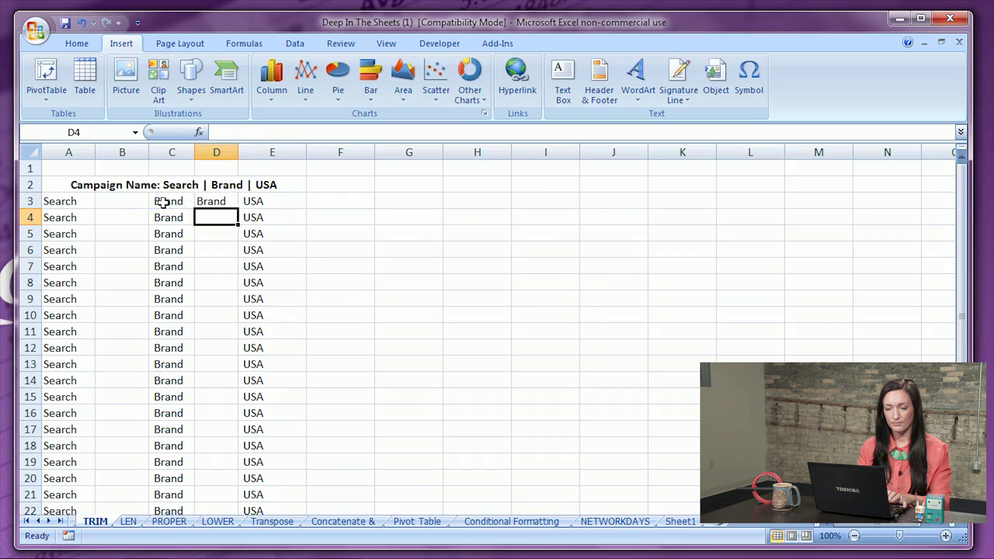
click(230, 201)
double_click(238, 208)
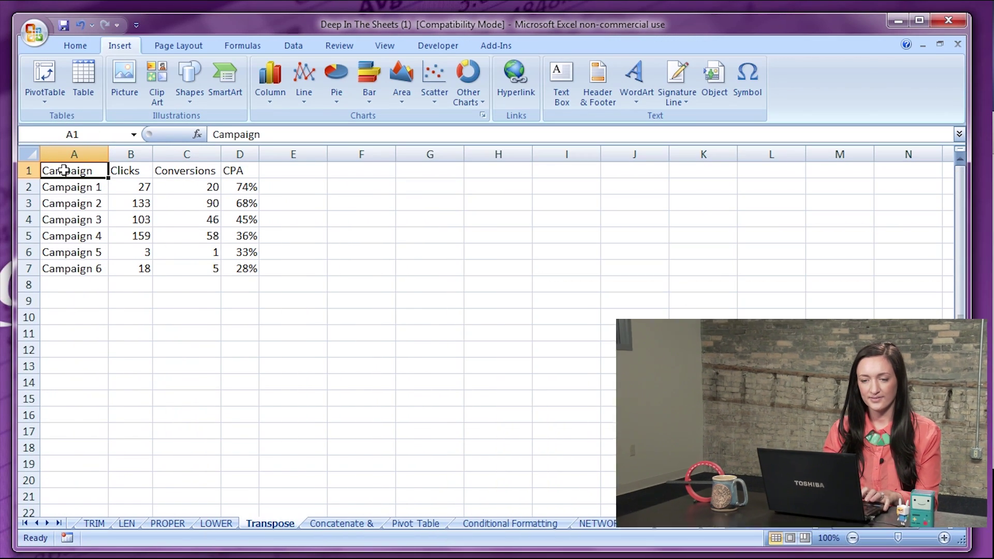
Copy the campaign table A1:D7 and paste it transposed into F1 via Paste Special.
drag(82, 176, 251, 273)
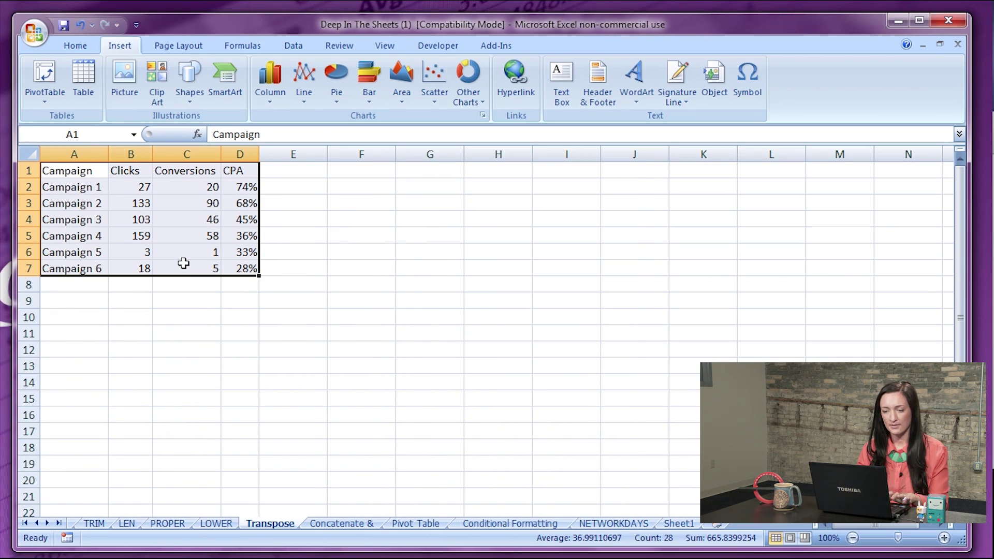
key(ctrl+c)
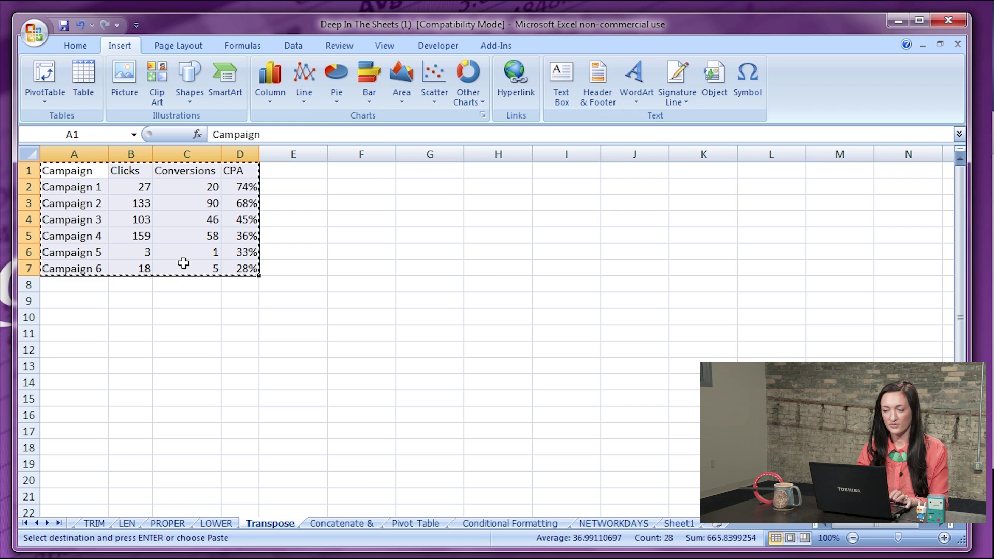
click(387, 169)
right_click(391, 170)
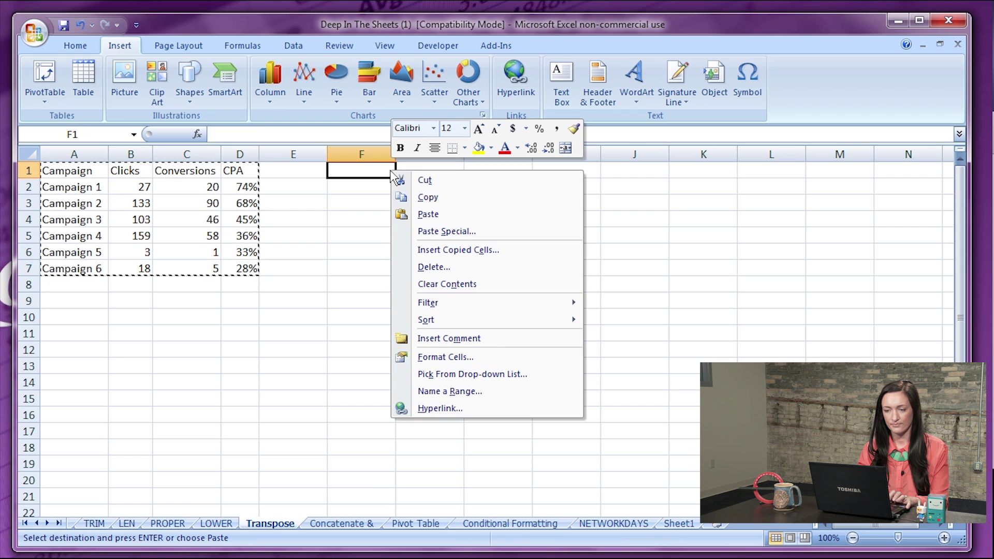
click(449, 231)
click(463, 303)
click(483, 327)
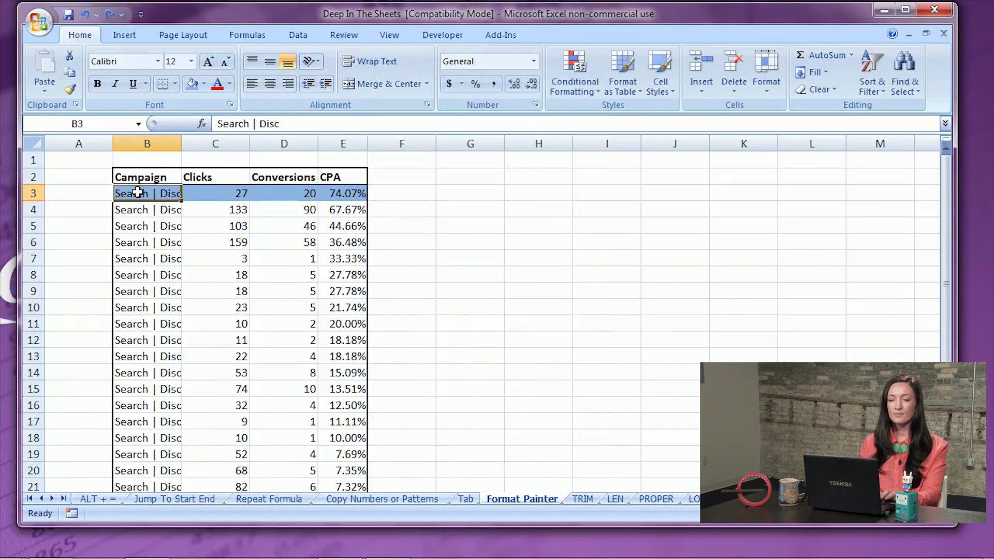
Select rows 3 and 4 of the campaign table as the formatting source.
drag(144, 201, 335, 196)
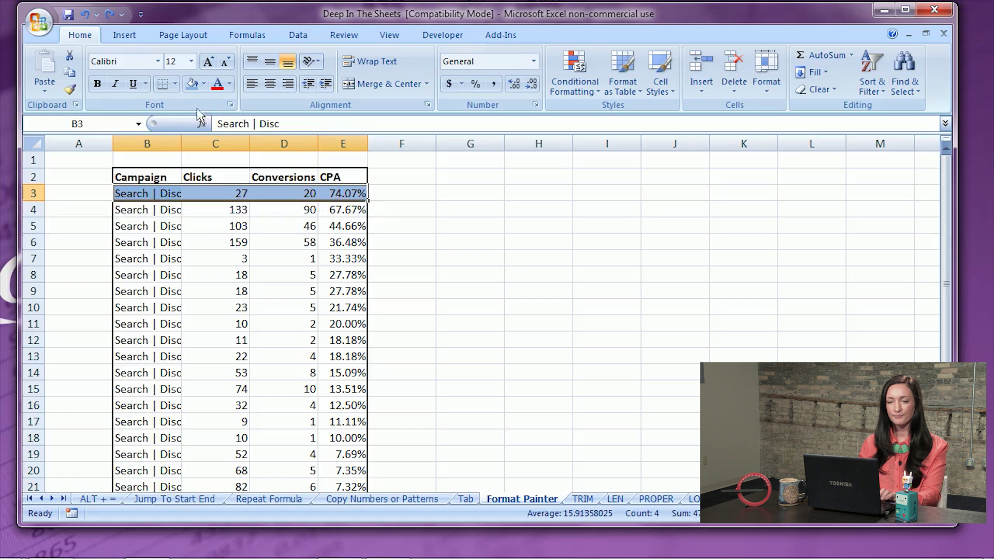
Paint row 3's blue formatting onto rows 5, 7 and 9 with Format Painter.
click(70, 91)
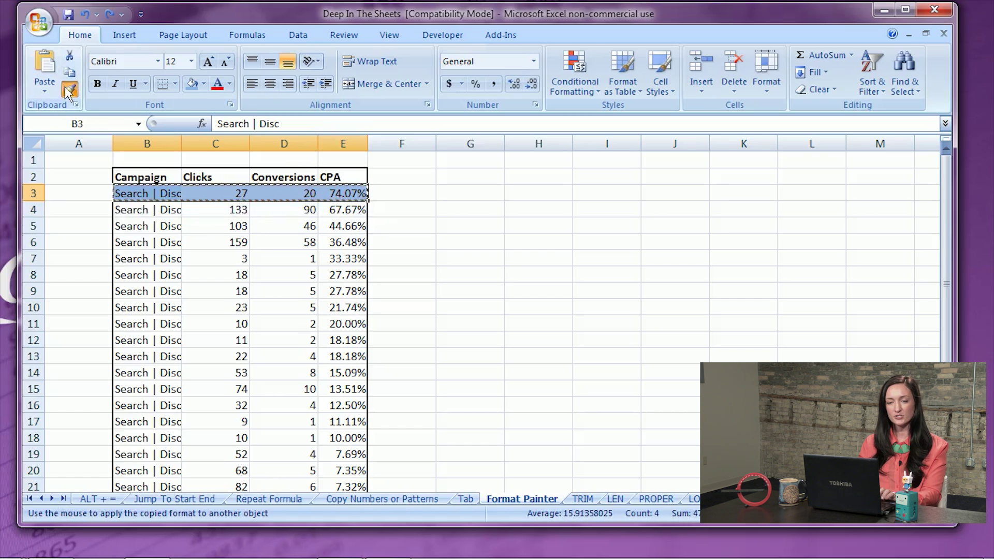
drag(136, 226, 334, 225)
drag(135, 259, 338, 258)
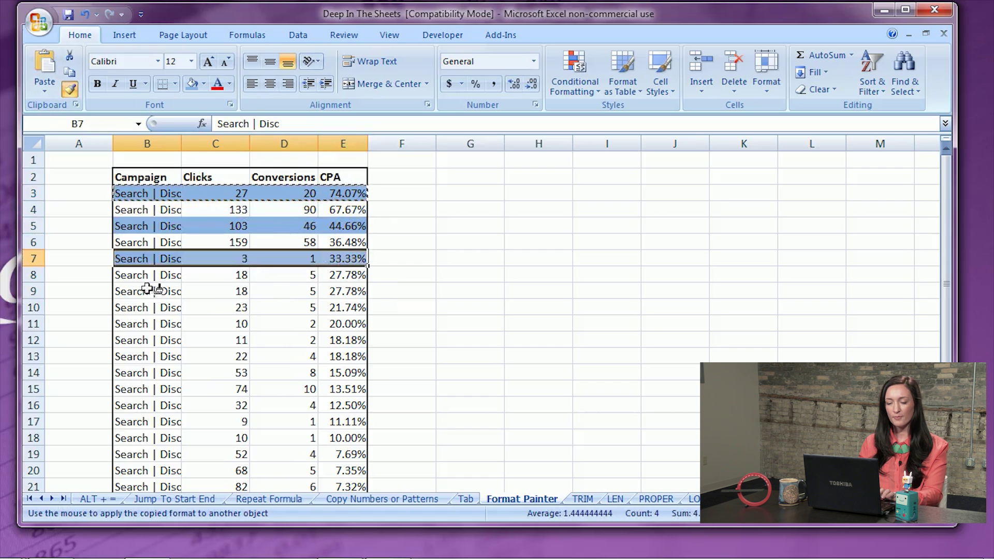
drag(140, 291, 330, 290)
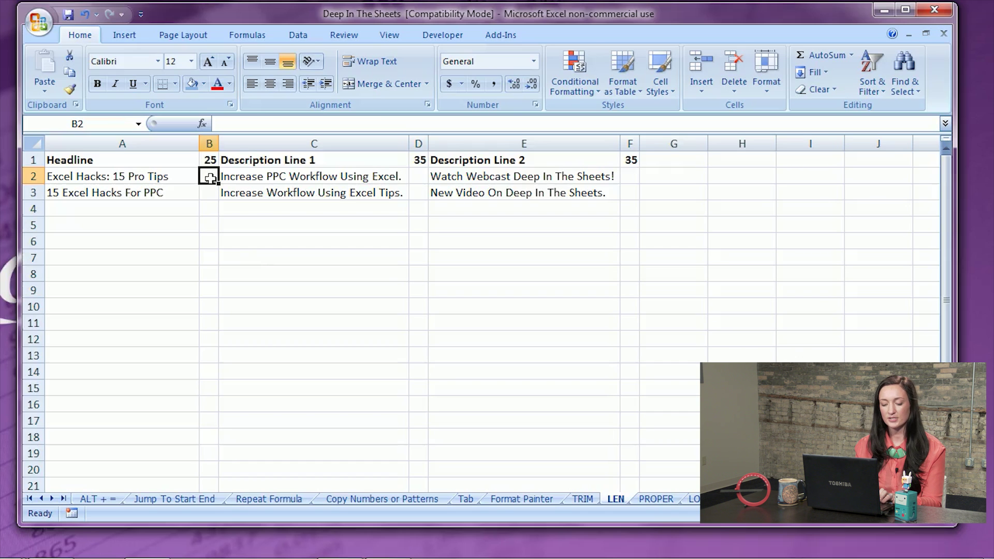
Enter =LEN(A2) in B2 to count the headline's 25 characters, then fill it down one row.
text(=LEN)
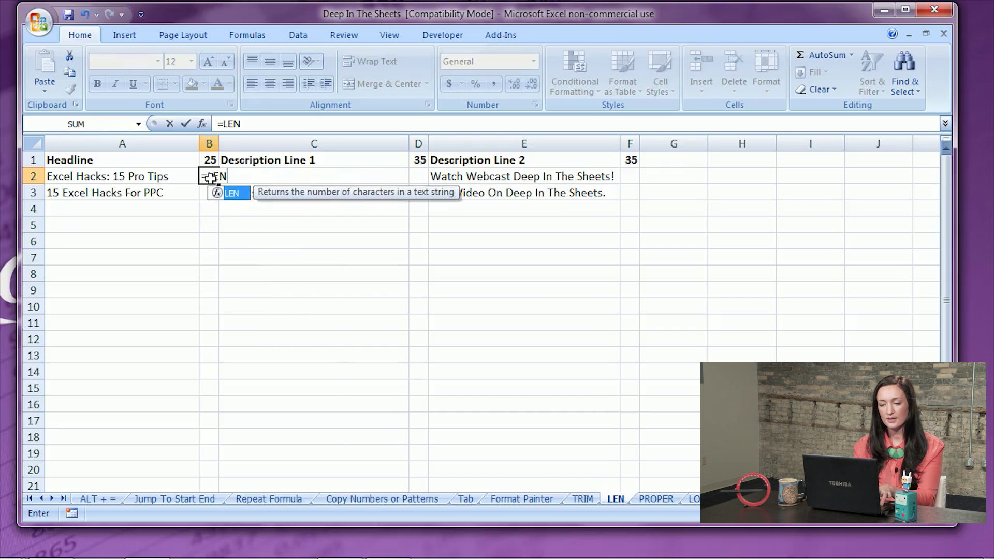
text(()
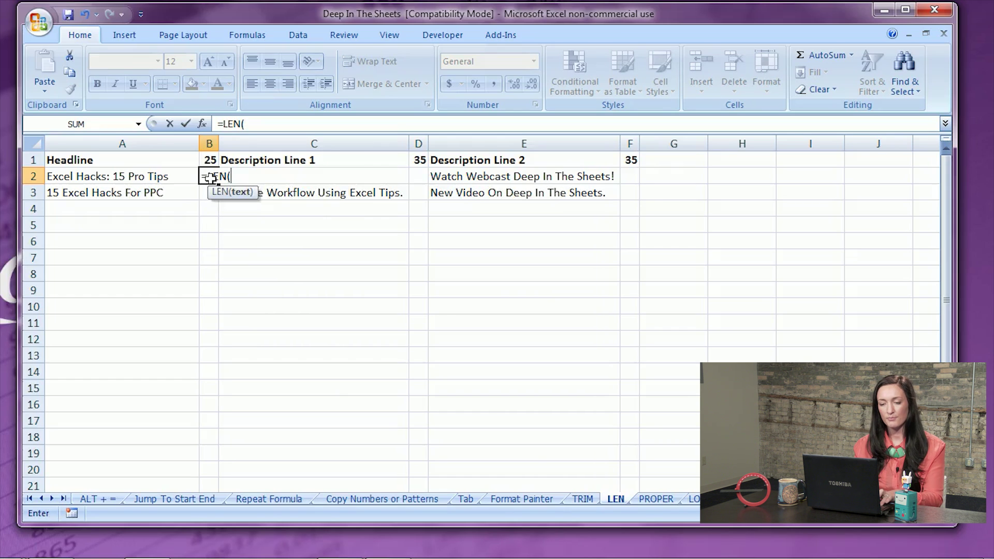
click(172, 176)
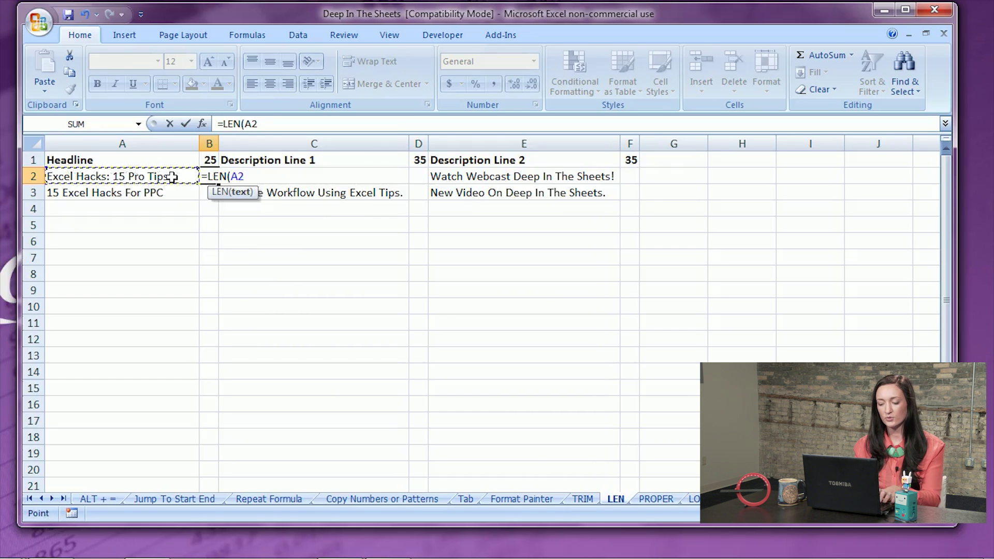
text())
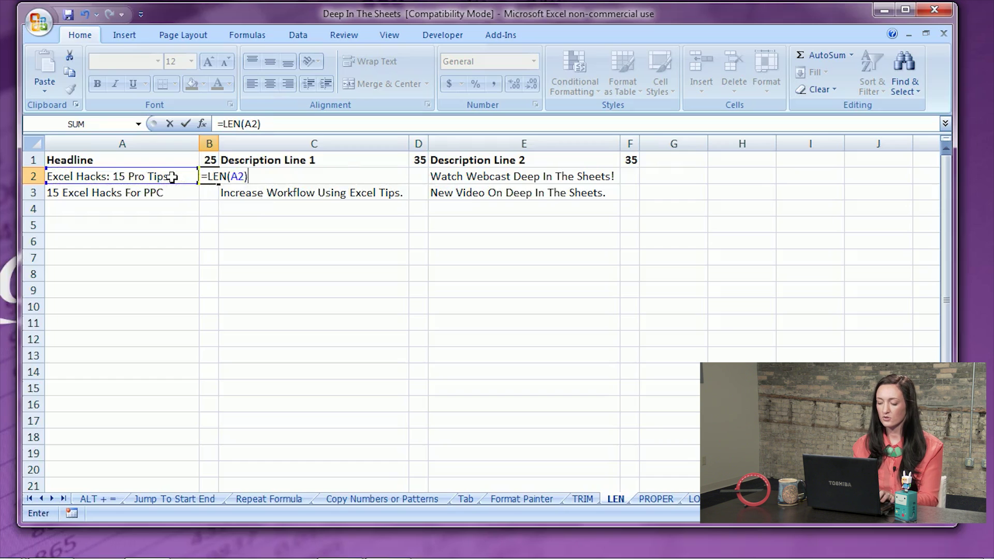
key(Return)
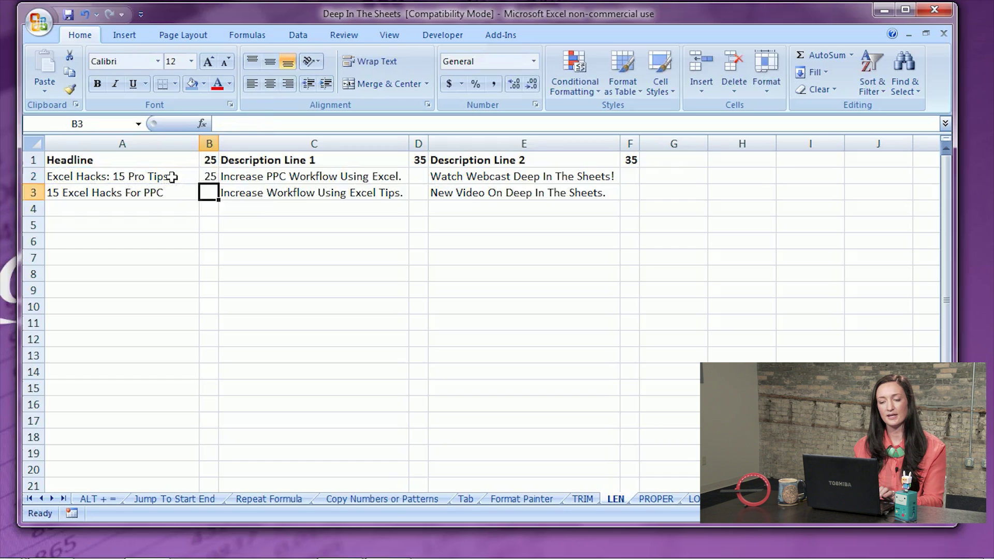
click(207, 178)
drag(219, 182, 221, 195)
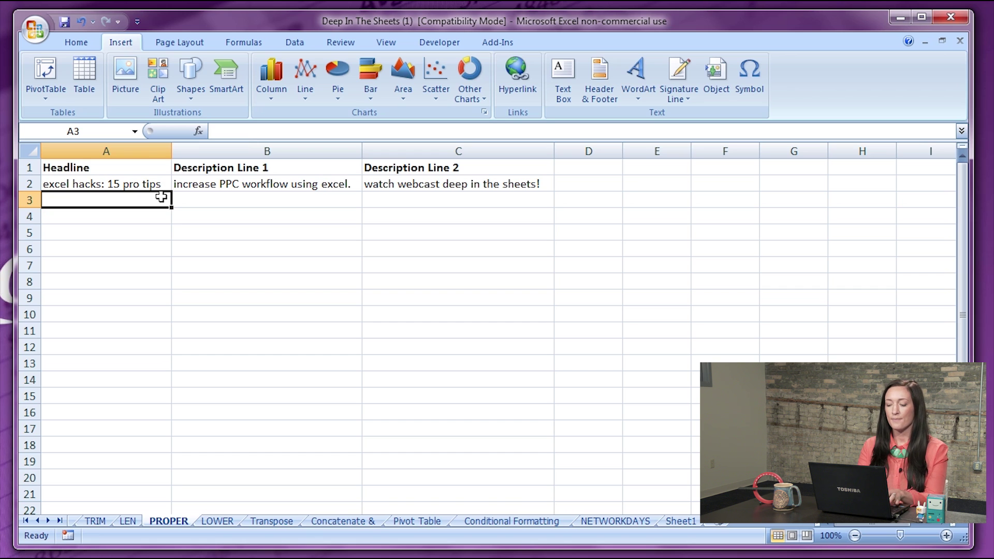
Enter =PROPER(A2) in A3 so it reads 'Excel Hacks: 15 Pro Tips'.
text(=)
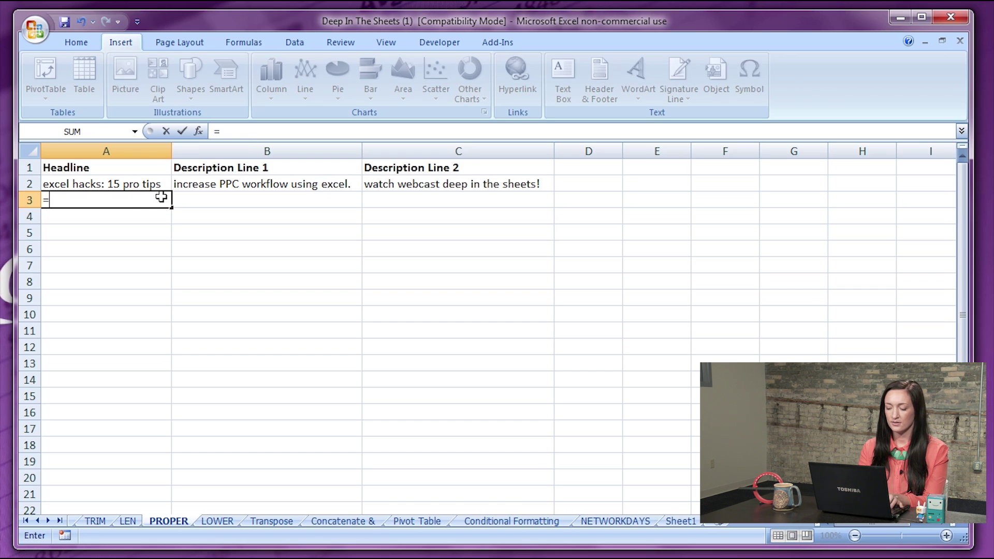
text(PROPER()
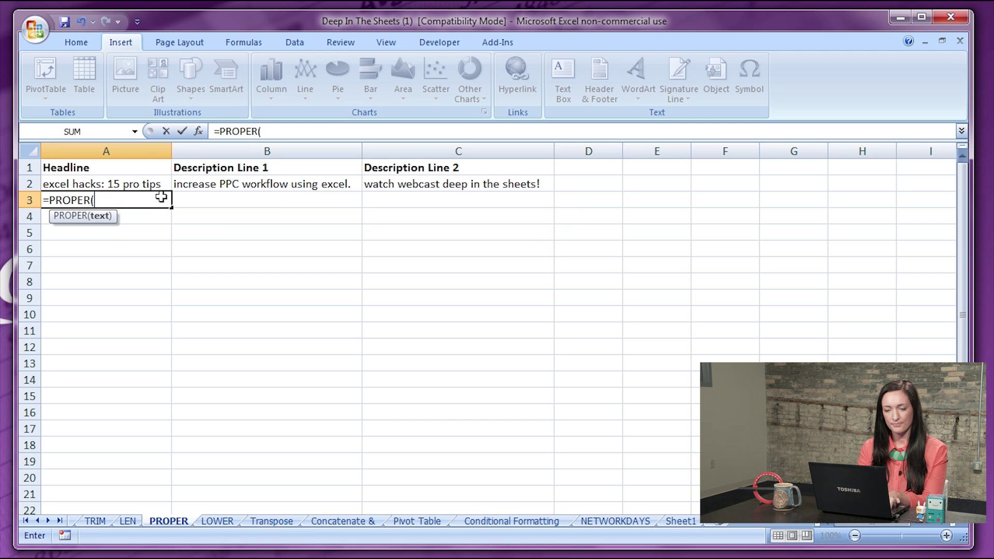
click(140, 182)
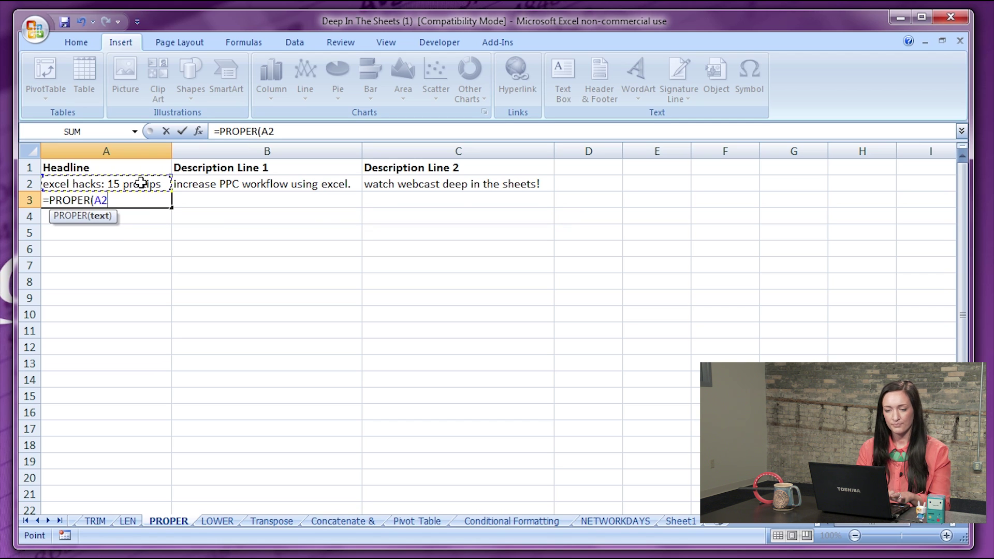
text())
key(Return)
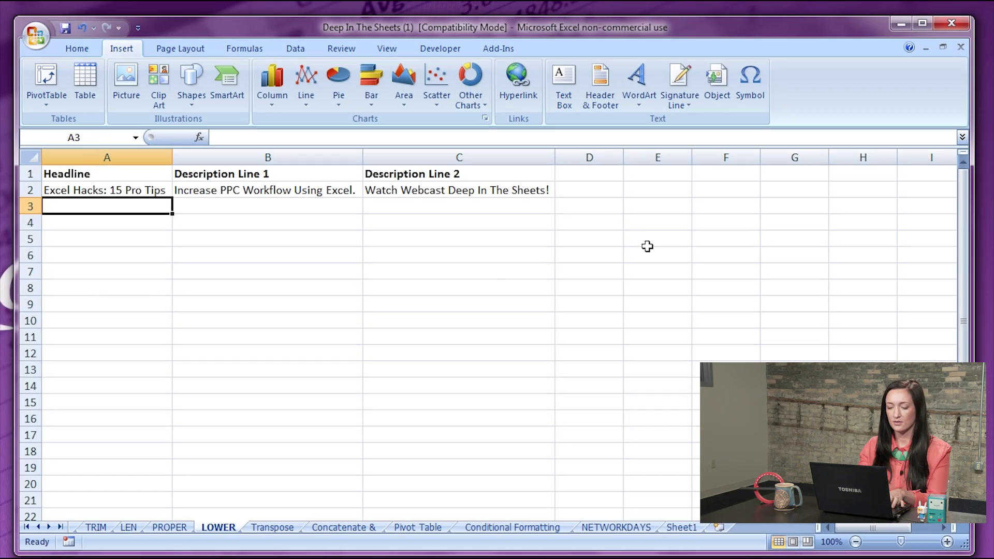
Enter =LOWER(A2) in A3 so it reads 'excel hacks: 15 pro tips'.
text(=L)
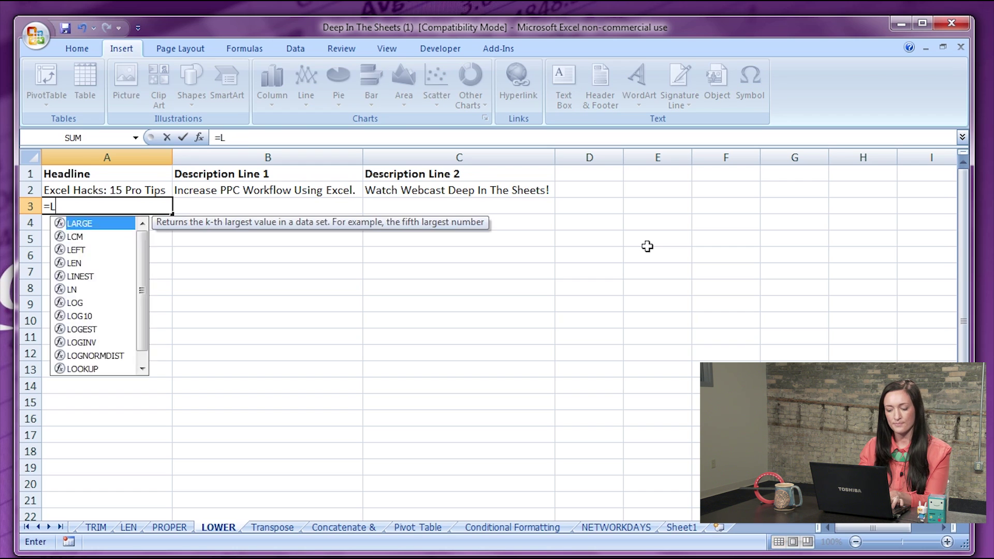
text(OWER()
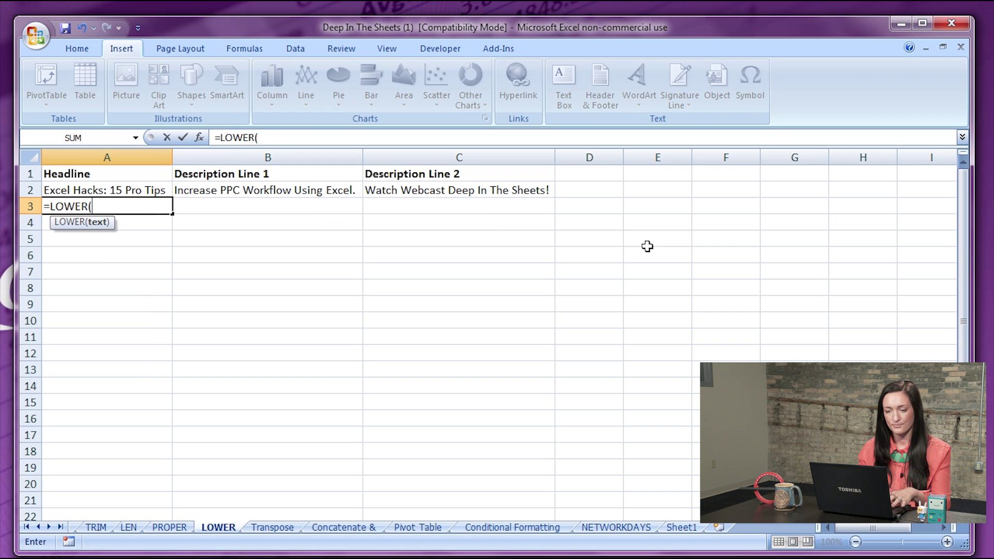
click(128, 190)
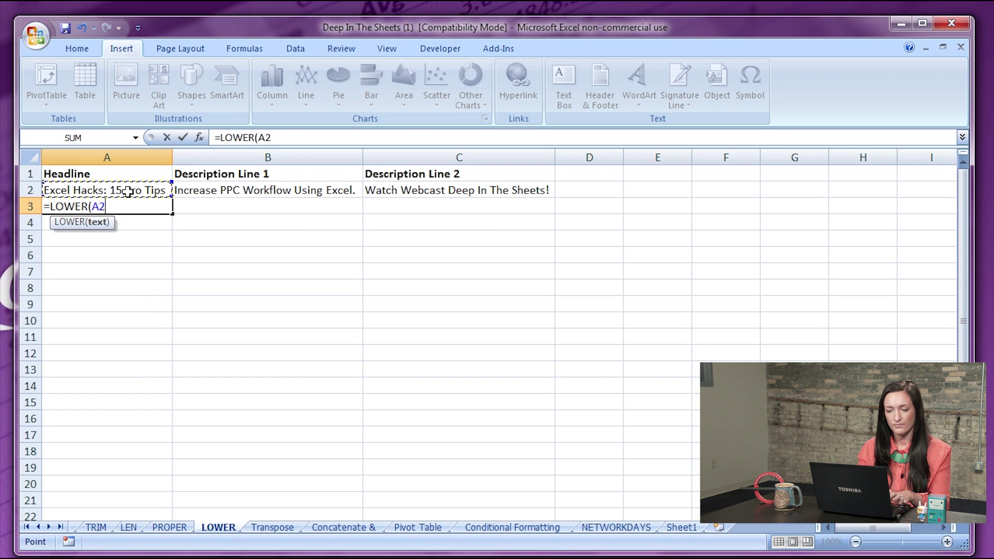
text())
key(Return)
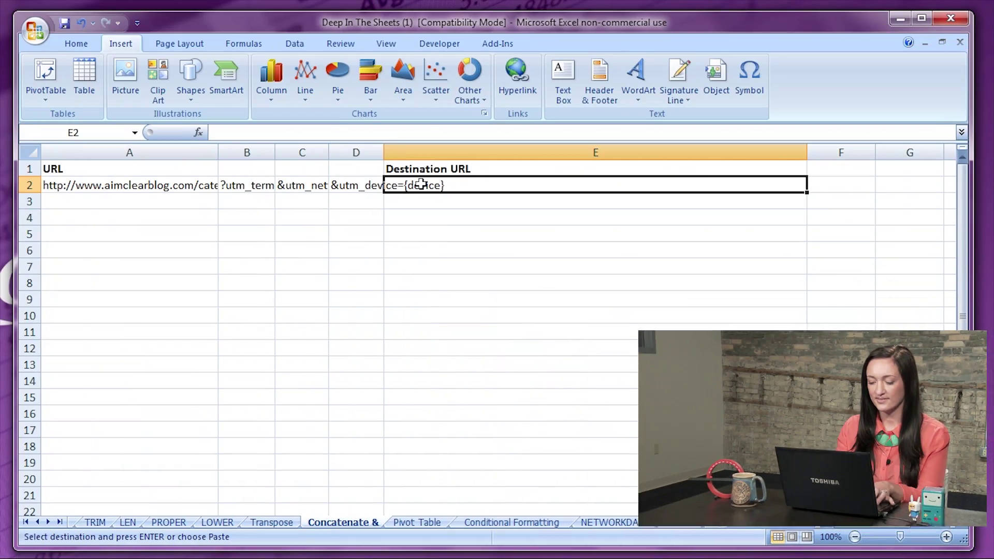
Enter =A2&B2&C2&D2 in E2 to build the full destination URL.
text(=)
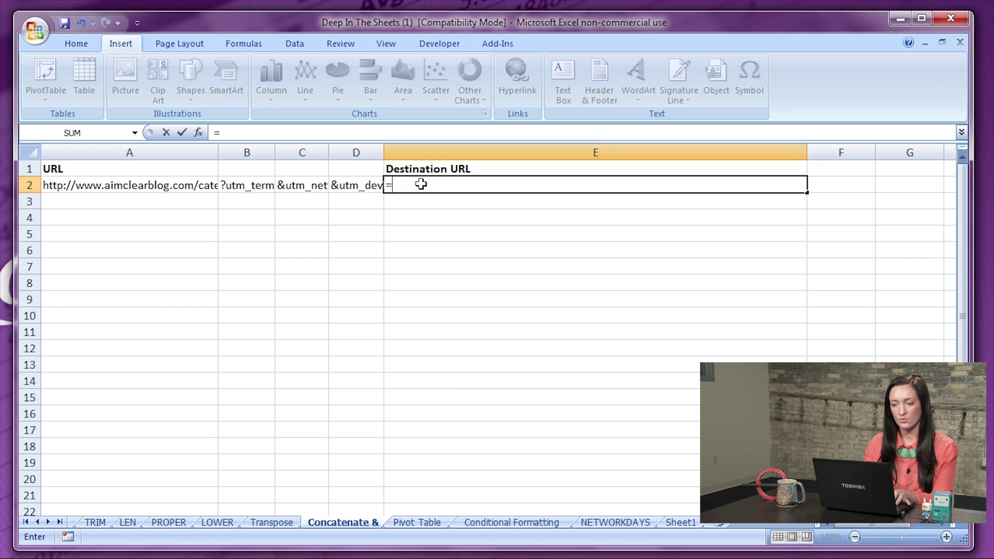
click(90, 189)
text(&)
click(235, 186)
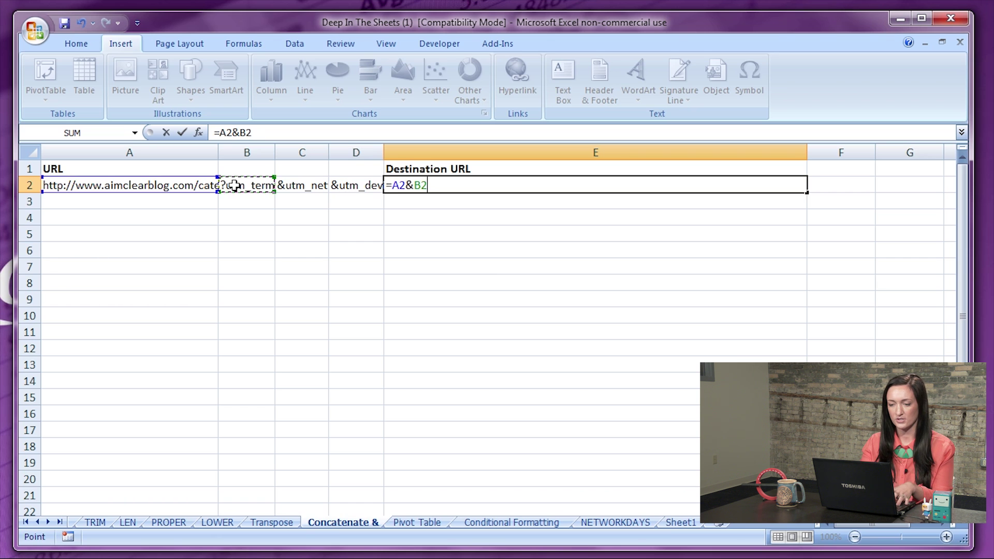
text(&)
click(290, 187)
text(&)
click(343, 188)
key(Return)
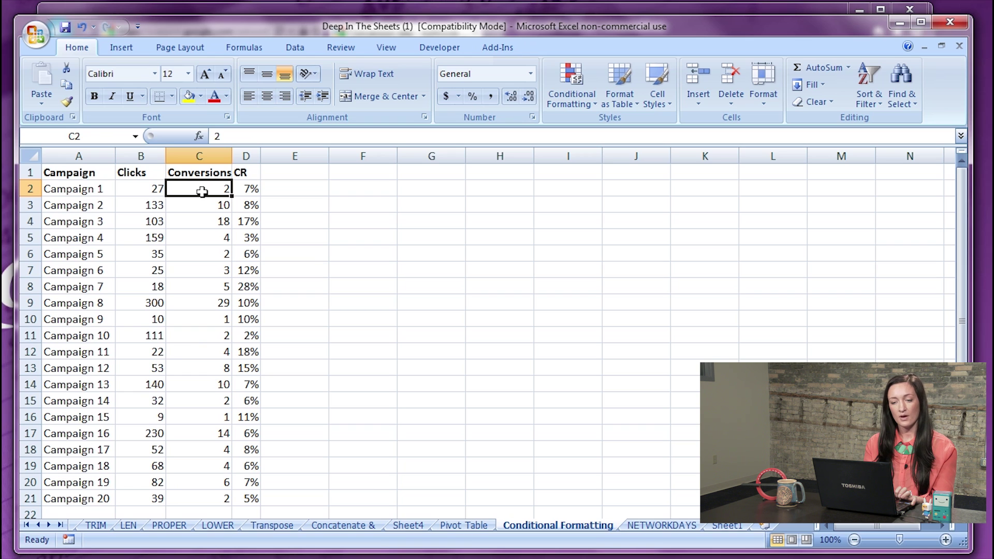
Select Conversions C2:C21 and preview Data Bars, Color Scales and Icon Sets conditional formatting.
key(ctrl+shift+Down)
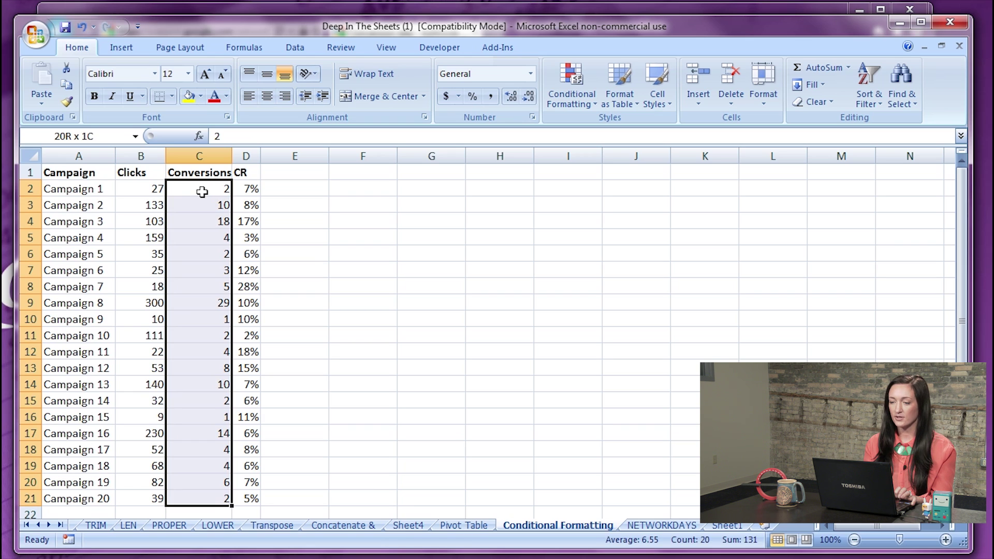
click(586, 91)
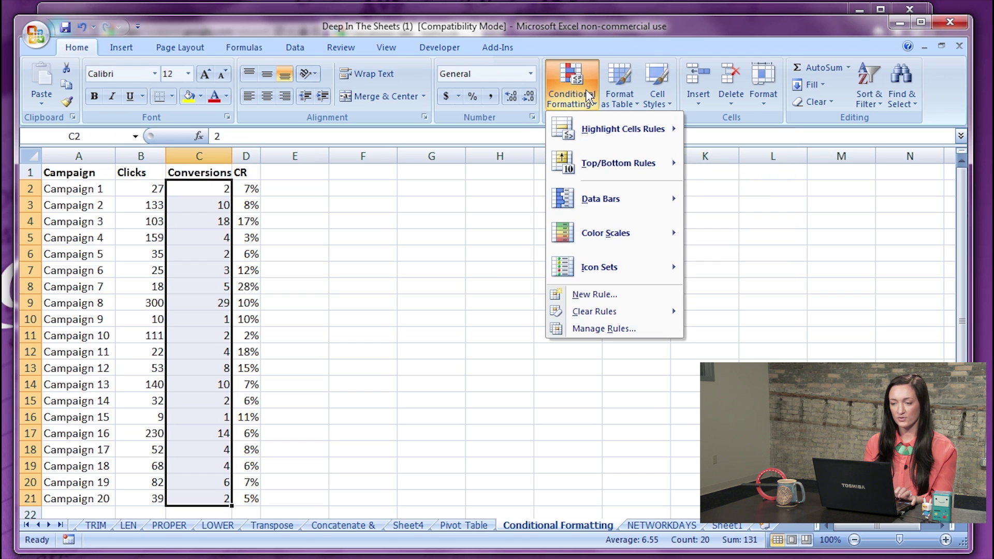
mouse_move(659, 203)
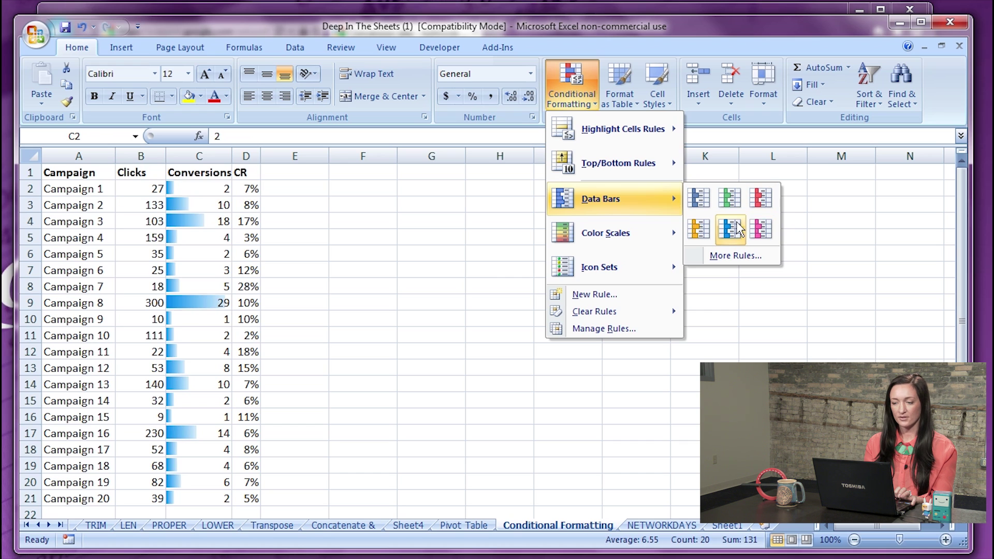
mouse_move(637, 232)
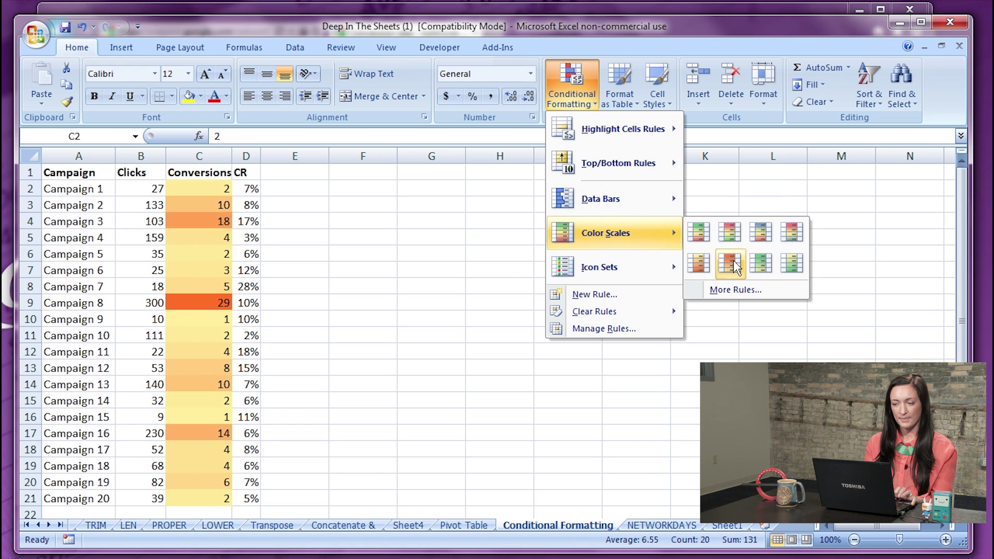
mouse_move(644, 266)
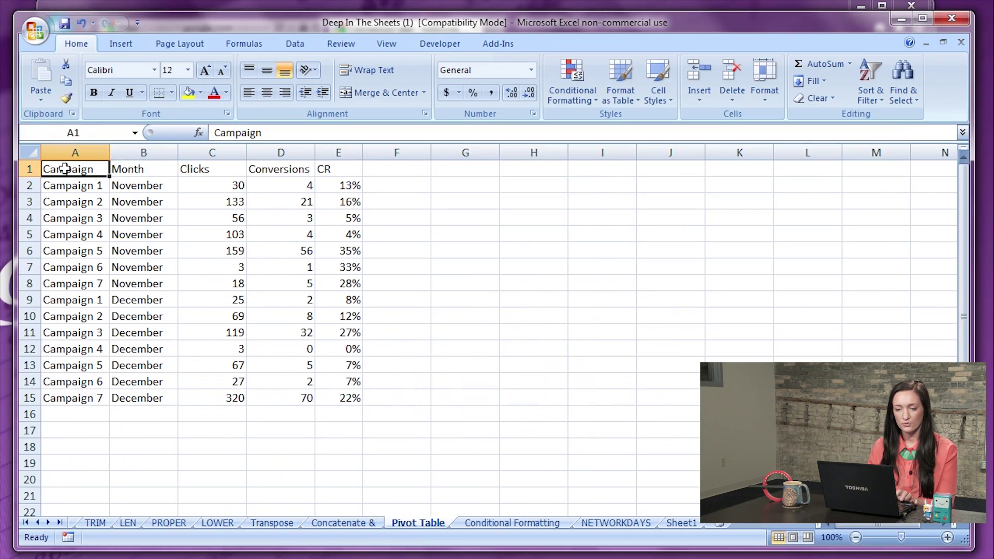
Create a PivotTable on a new worksheet from the campaign data A1:E15.
drag(64, 169, 348, 400)
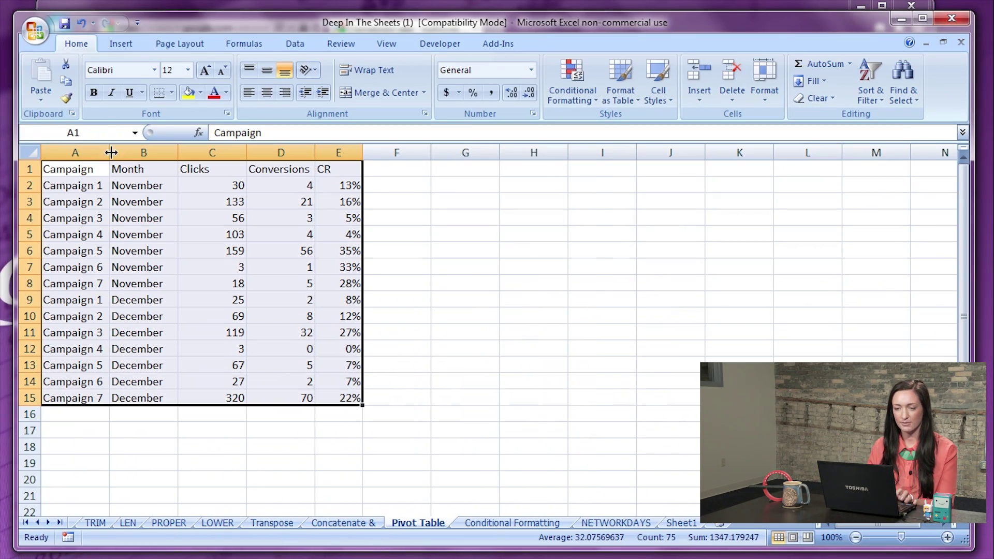
click(121, 44)
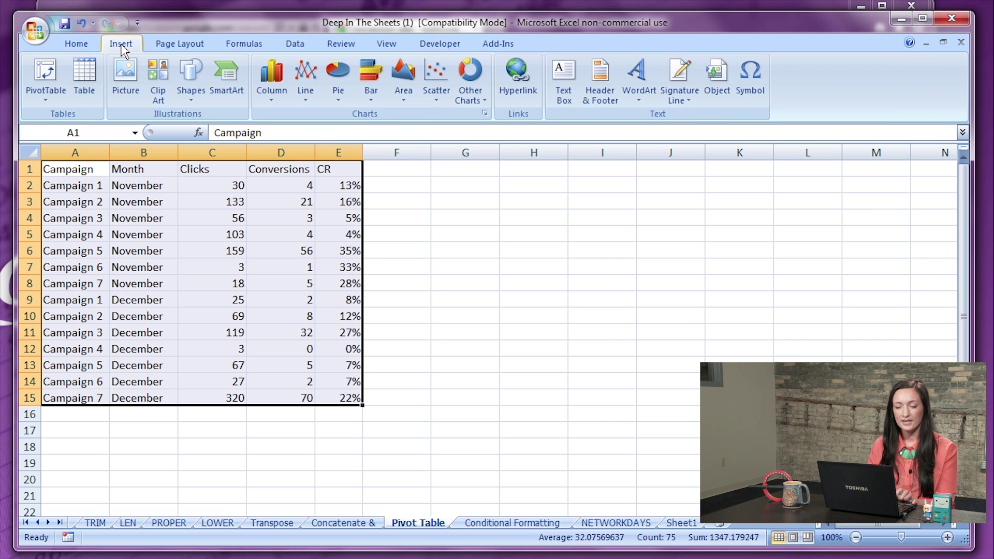
click(52, 73)
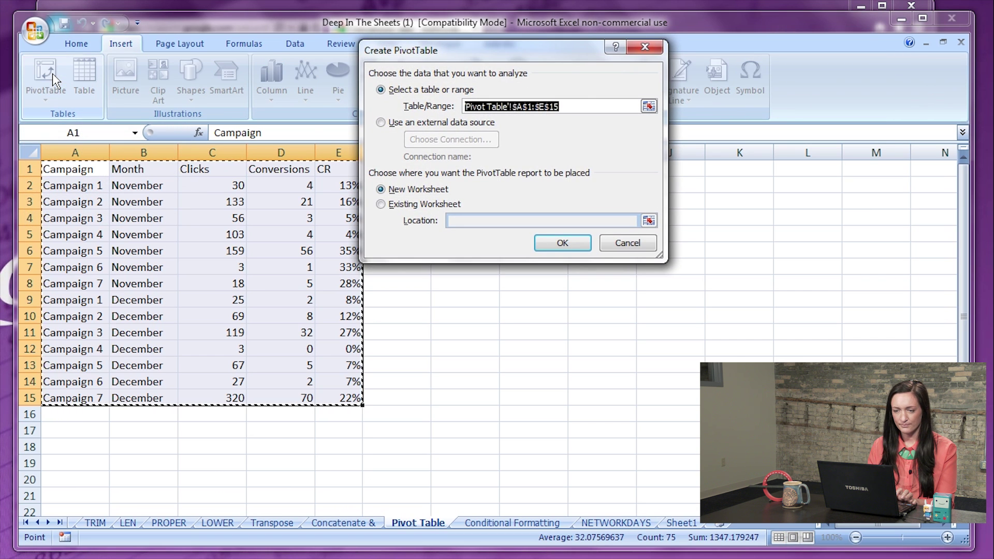
click(577, 253)
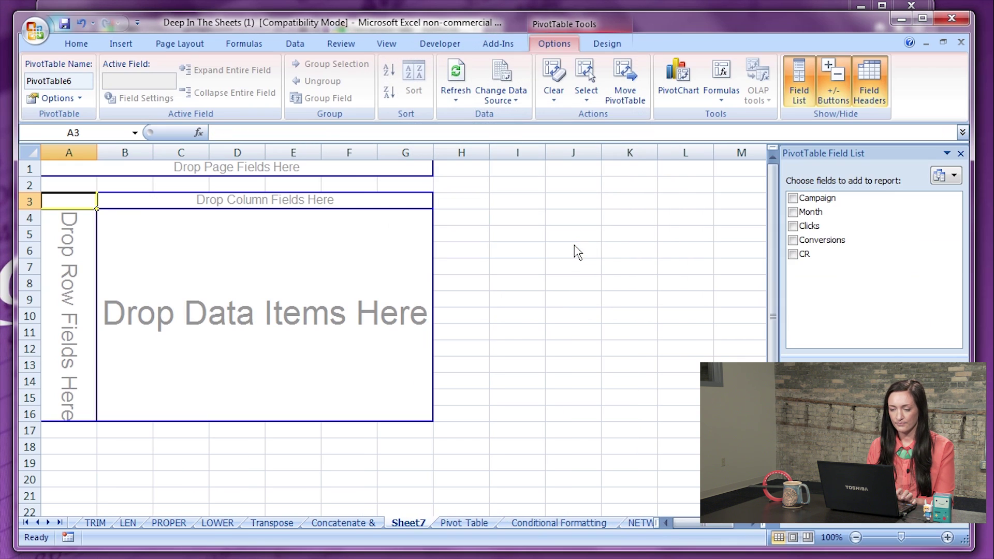
Put Month in the pivot's Row Labels and sum Conversions in Values.
drag(833, 215, 69, 307)
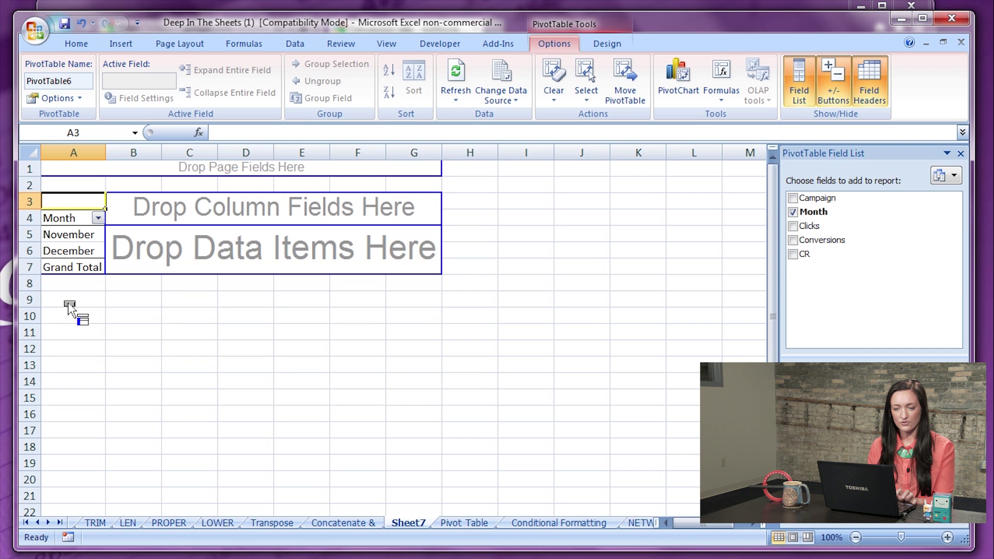
drag(818, 240, 217, 259)
drag(217, 259, 213, 259)
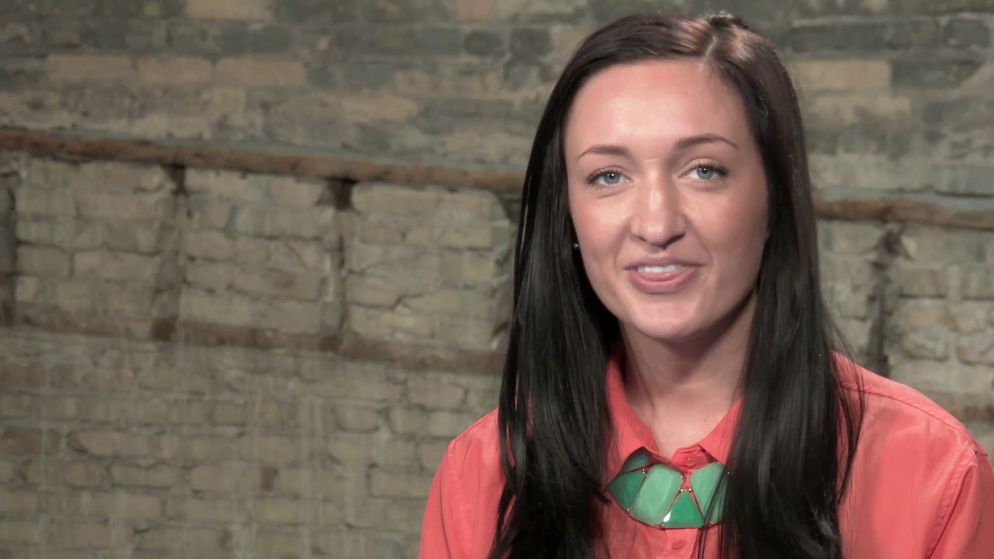